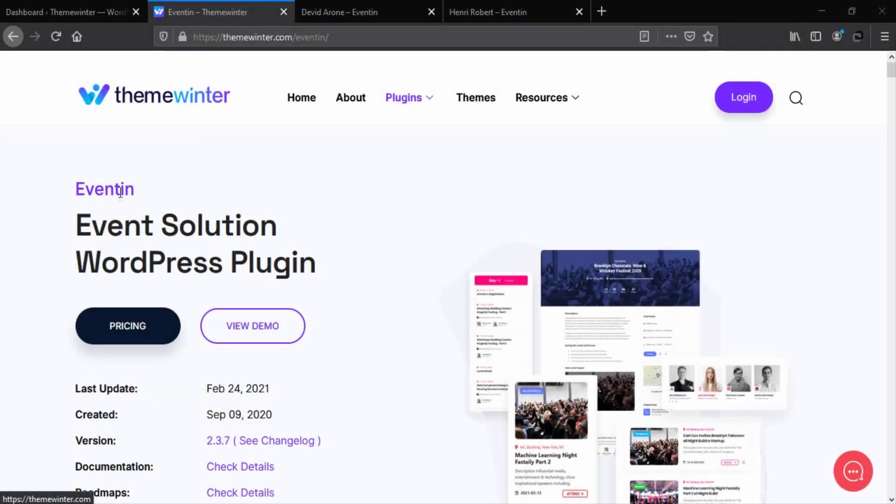
Highlight the Eventin plugin heading on the Themewinter page, then return to the WordPress dashboard
{"action": "left_click_drag", "start_coordinate": [78, 223], "coordinate": [314, 266]}
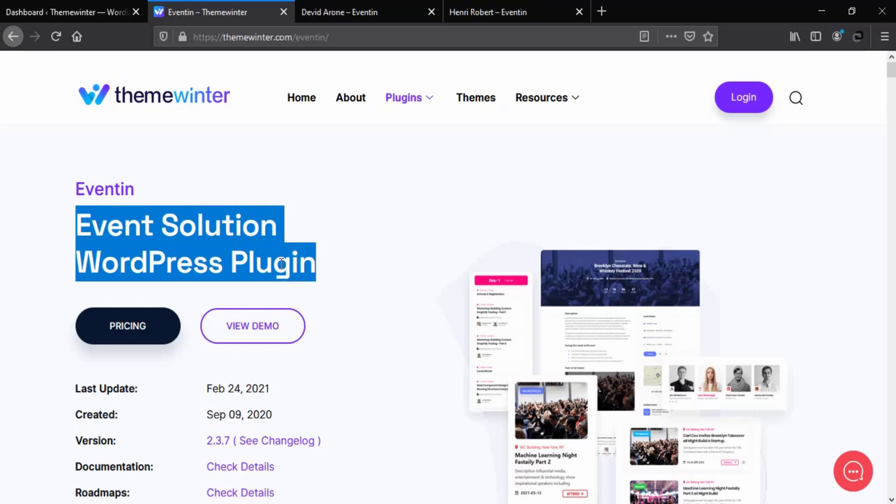
{"action": "left_click", "coordinate": [282, 264]}
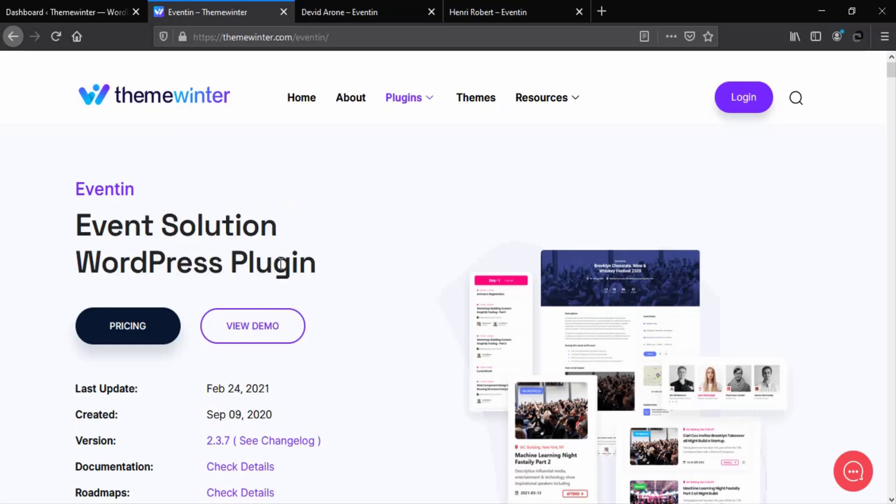
{"action": "left_click", "coordinate": [83, 13]}
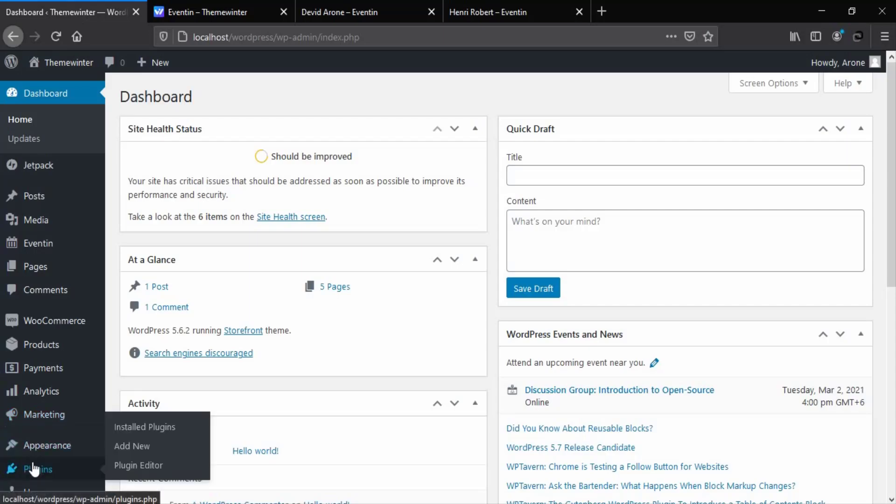
Search Add Plugins for 'WP Eventin' to confirm it's active, then open Eventin Speakers
{"action": "left_click", "coordinate": [123, 449]}
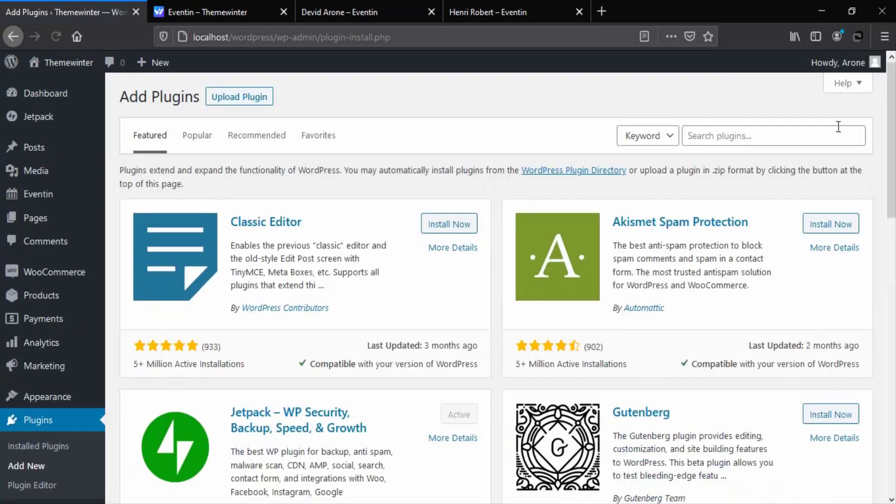
{"action": "left_click", "coordinate": [792, 137]}
{"action": "type", "text": "WP Eventin"}
{"action": "key", "text": "Return"}
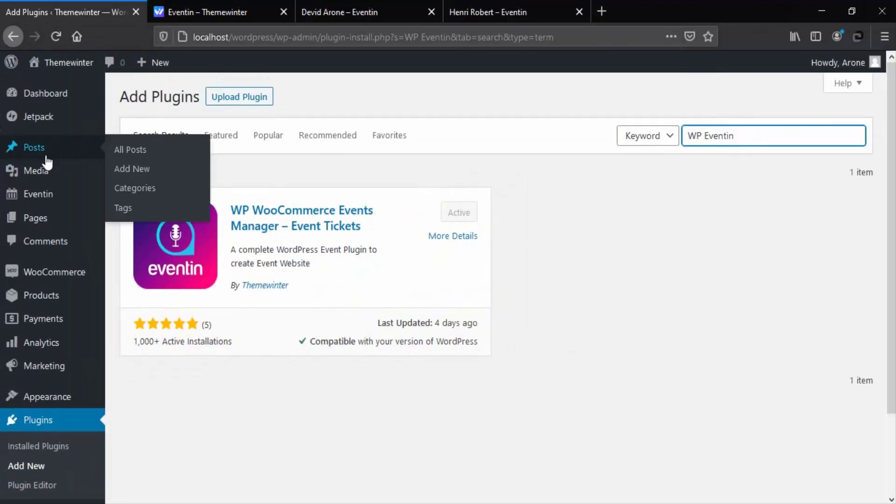
{"action": "mouse_move", "coordinate": [40, 198]}
{"action": "left_click", "coordinate": [137, 316]}
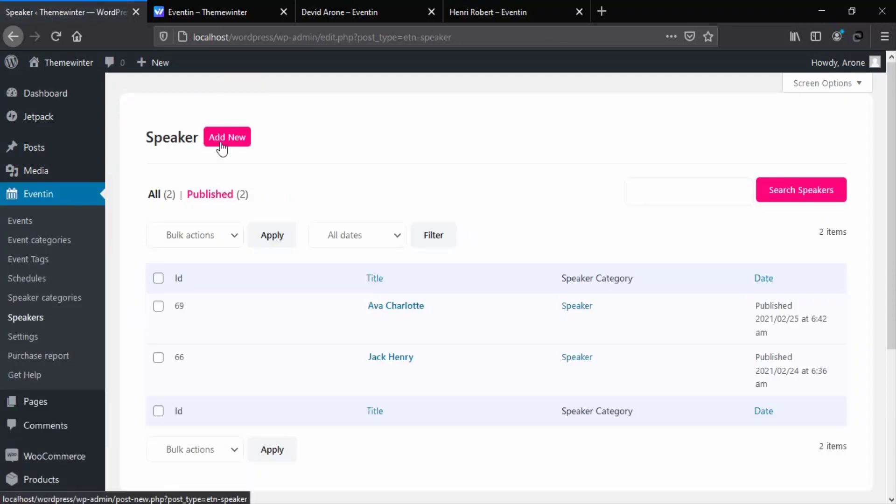
Start a new speaker and enter the name, the designation 'CEO, Grab' and the e-mail
{"action": "left_click", "coordinate": [223, 148]}
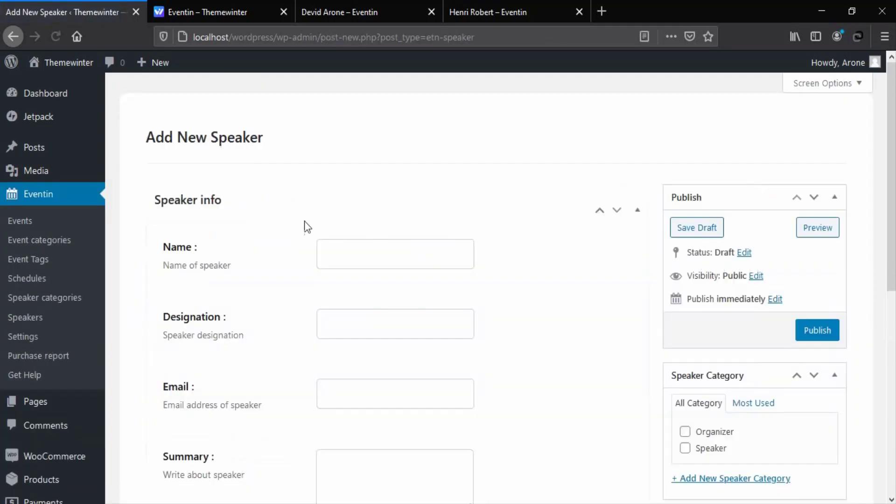
{"action": "left_click", "coordinate": [358, 253]}
{"action": "left_click", "coordinate": [357, 322]}
{"action": "left_click", "coordinate": [384, 392]}
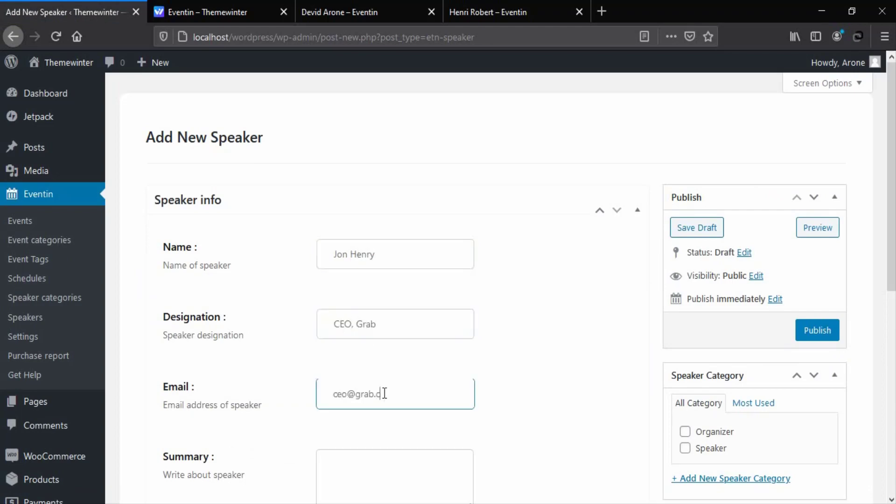
Write a summary about the Grab CEO's 12+ years in tech business, correcting 'experince' to 'experience'
{"action": "scroll", "coordinate": [384, 394], "scroll_direction": "down", "scroll_amount": 2}
{"action": "left_click", "coordinate": [380, 400]}
{"action": "type", "text": "Jon is CEO and Co-"}
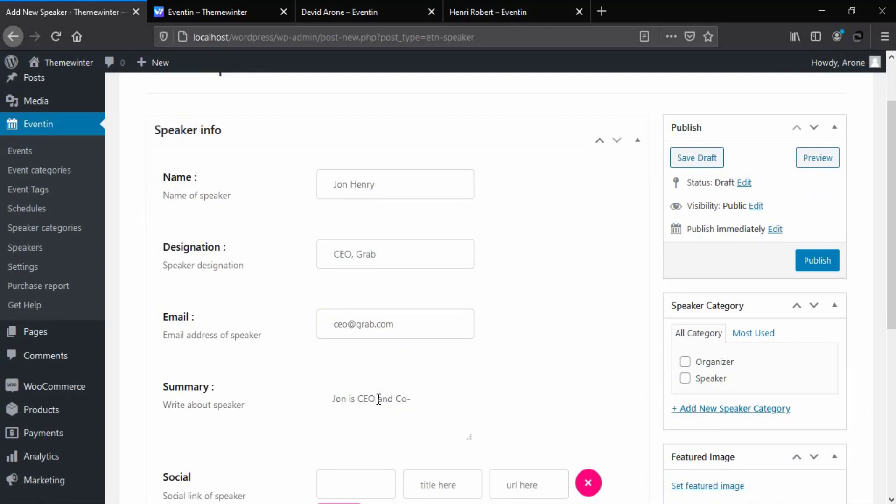
{"action": "type", "text": "Founder at Grab. He is more then 12 years experince"}
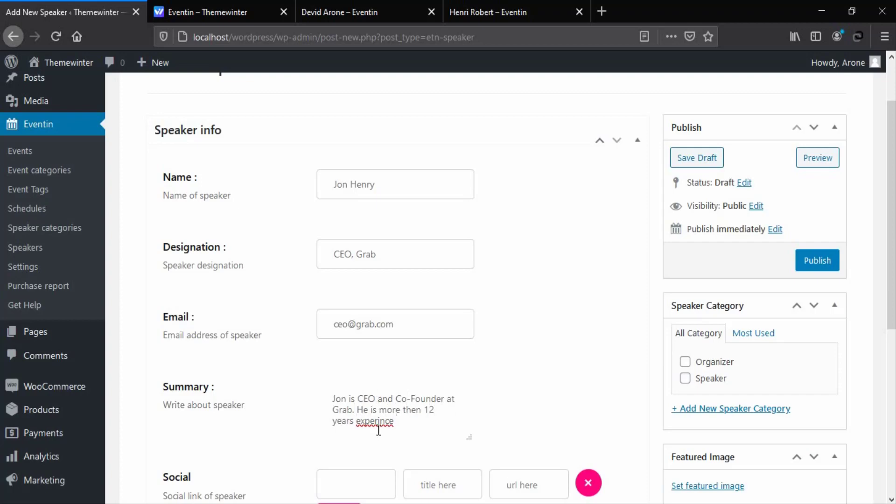
{"action": "right_click", "coordinate": [379, 422]}
{"action": "left_click", "coordinate": [423, 211]}
{"action": "type", "text": "in tech business."}
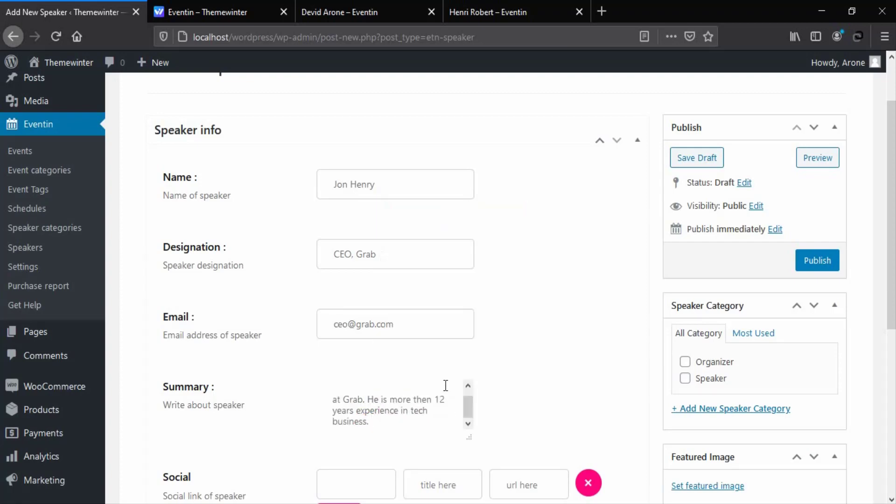
Add a Facebook social link titled 'Facebook' with the speaker's Facebook profile URL
{"action": "scroll", "coordinate": [446, 386], "scroll_direction": "down", "scroll_amount": 3}
{"action": "left_click", "coordinate": [378, 347]}
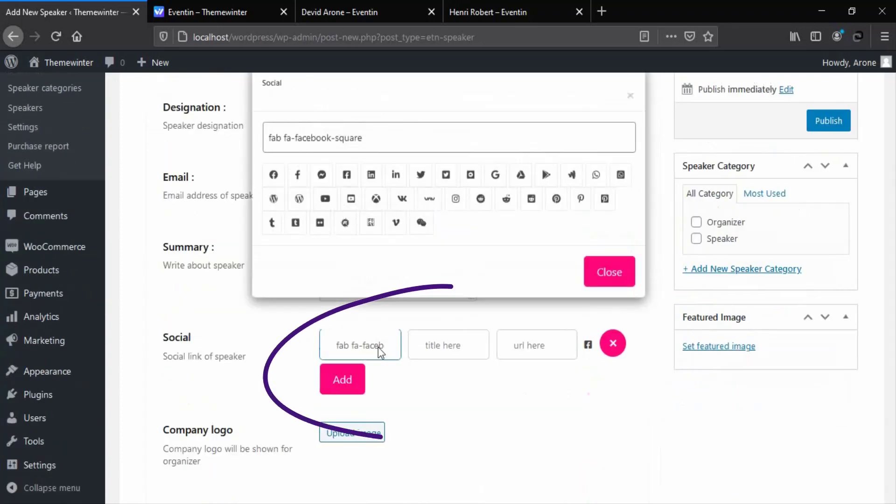
{"action": "left_click", "coordinate": [459, 353]}
{"action": "type", "text": "Faceboo"}
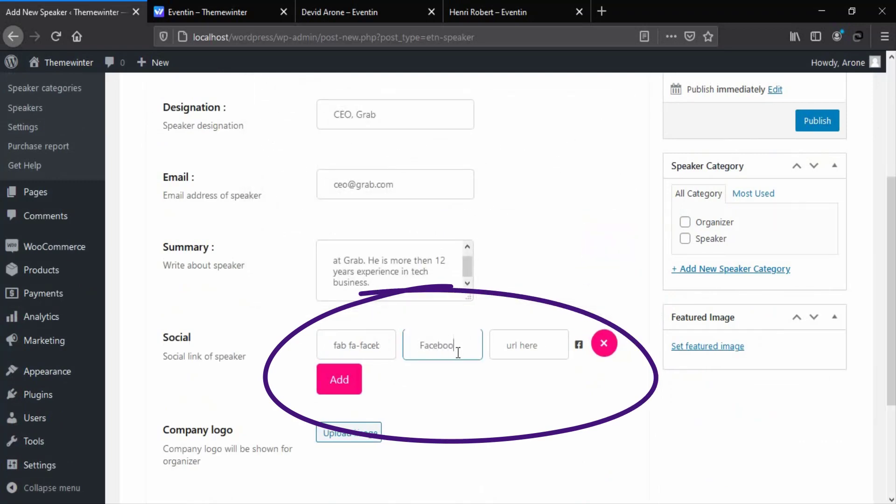
{"action": "type", "text": "k"}
{"action": "left_click", "coordinate": [529, 344]}
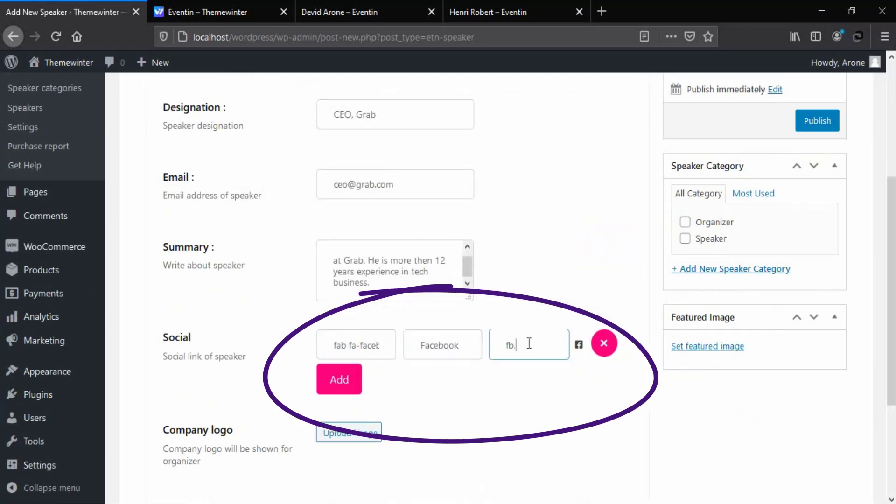
Add a second social link row and set the bearded man's portrait as featured image
{"action": "left_click", "coordinate": [344, 388]}
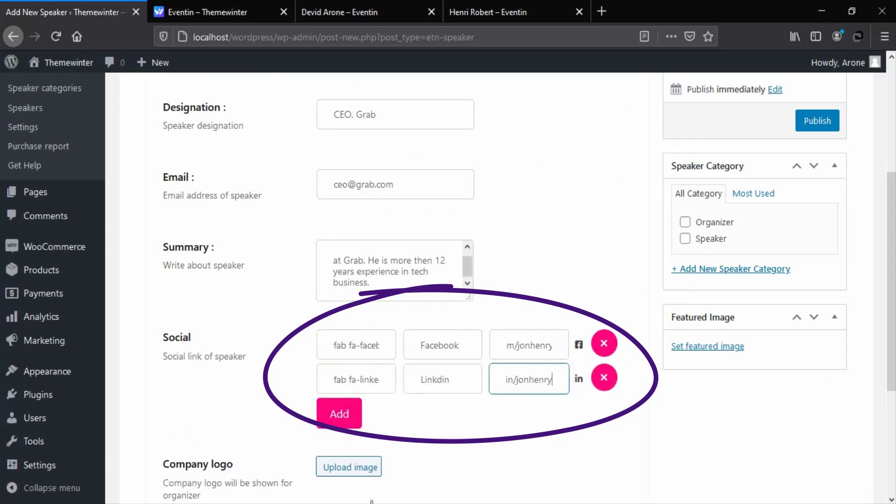
{"action": "left_click", "coordinate": [709, 349]}
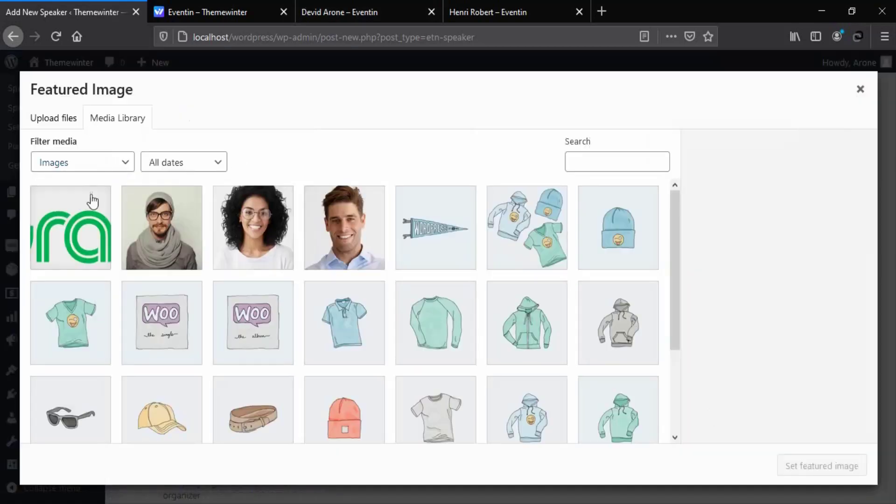
{"action": "left_click", "coordinate": [161, 227]}
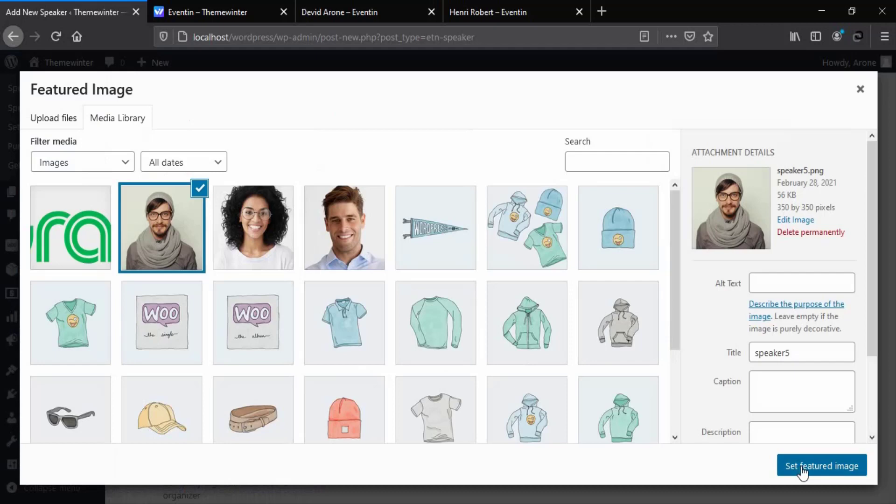
{"action": "left_click", "coordinate": [802, 466]}
{"action": "scroll", "coordinate": [771, 306], "scroll_direction": "down", "scroll_amount": 4}
{"action": "mouse_move", "coordinate": [233, 268]}
{"action": "left_mouse_down"}
{"action": "mouse_move", "coordinate": [199, 264]}
{"action": "mouse_move", "coordinate": [164, 276]}
{"action": "left_mouse_up"}
Use the Grab logo as the company logo, then publish the speaker
{"action": "left_click", "coordinate": [355, 271]}
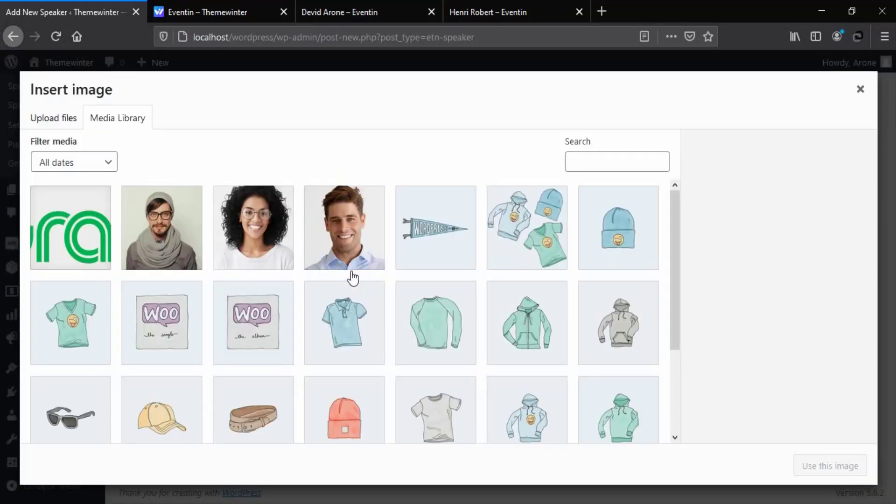
{"action": "left_click", "coordinate": [70, 228]}
{"action": "left_click", "coordinate": [815, 477]}
{"action": "left_click", "coordinate": [374, 362]}
{"action": "left_click_drag", "start_coordinate": [237, 355], "coordinate": [169, 356]}
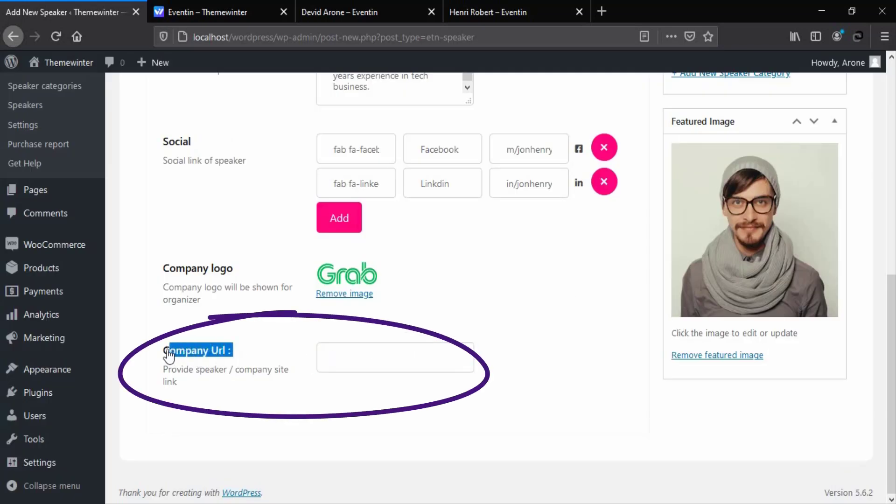
{"action": "left_click", "coordinate": [273, 353]}
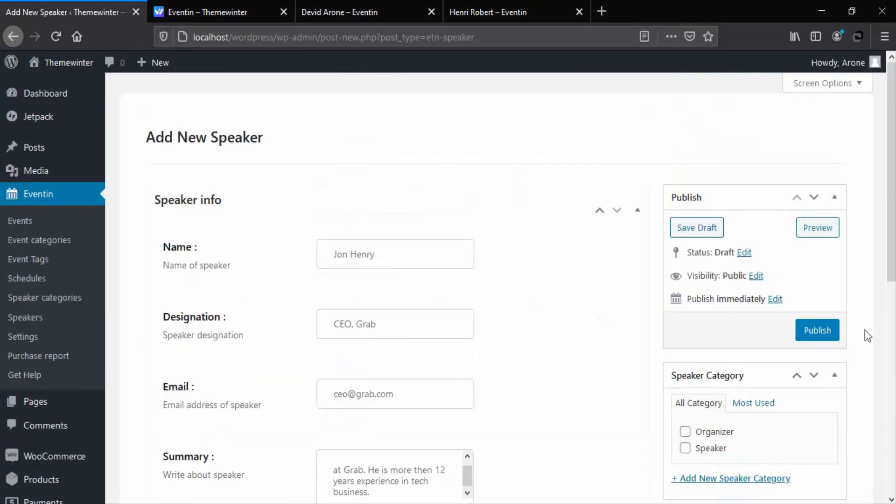
{"action": "left_click", "coordinate": [818, 331]}
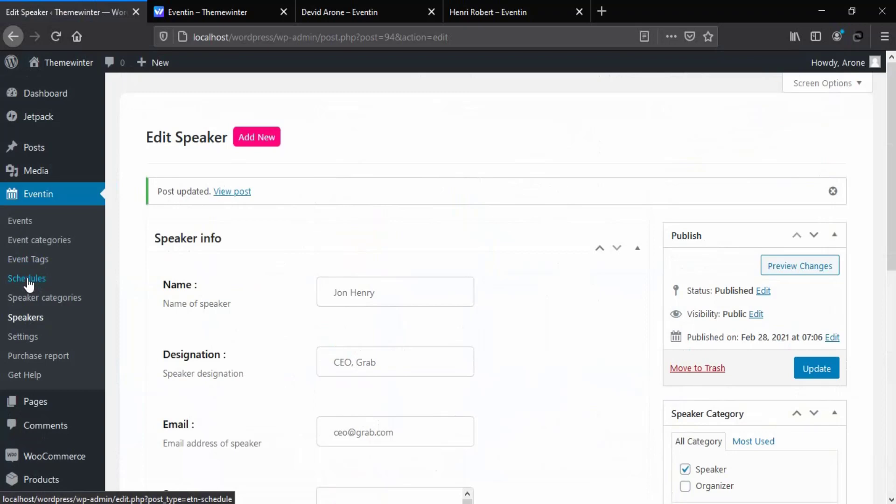
Create a new schedule titled 'eCommerce Business Talk' dated February 28, 2021
{"action": "left_click", "coordinate": [27, 279]}
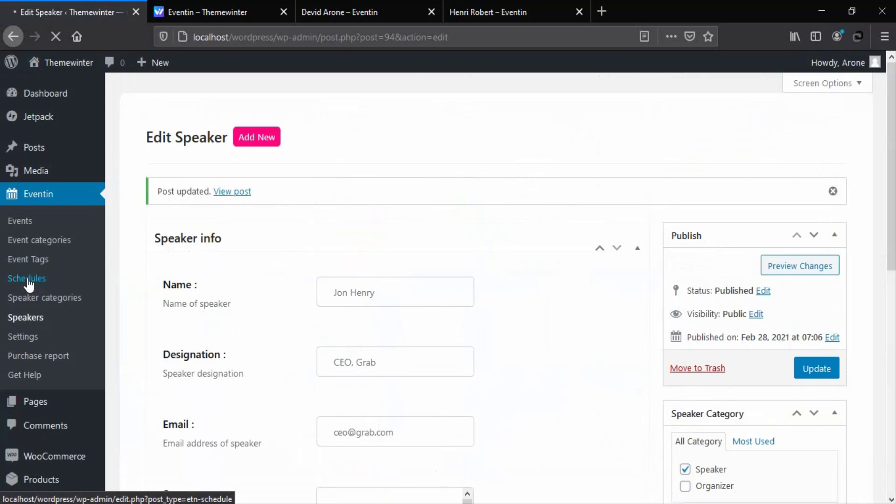
{"action": "scroll", "coordinate": [493, 347], "scroll_direction": "down", "scroll_amount": 2}
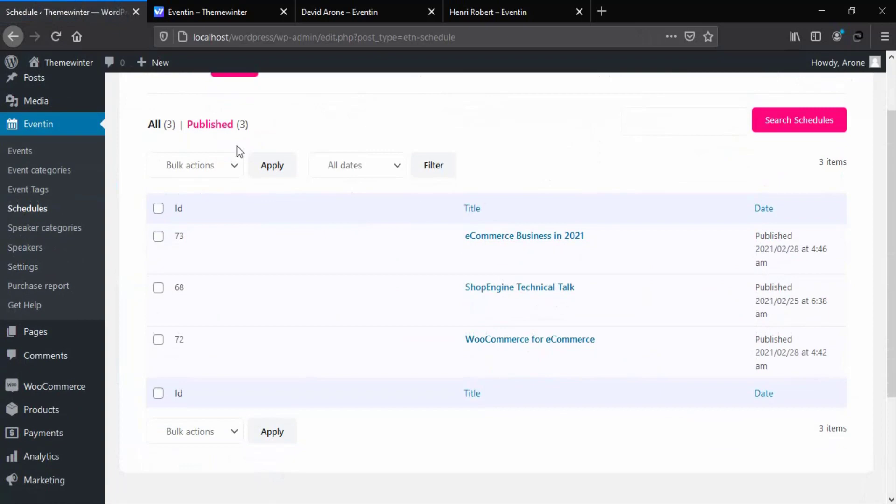
{"action": "scroll", "coordinate": [422, 205], "scroll_direction": "up", "scroll_amount": 2}
{"action": "left_click", "coordinate": [227, 138]}
{"action": "left_click", "coordinate": [368, 255]}
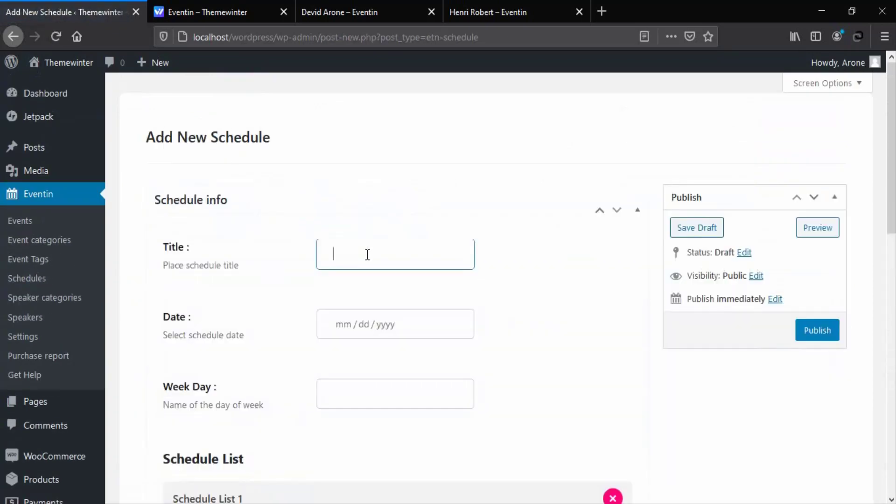
{"action": "type", "text": "eCommerce Business Talk"}
{"action": "left_click", "coordinate": [437, 322]}
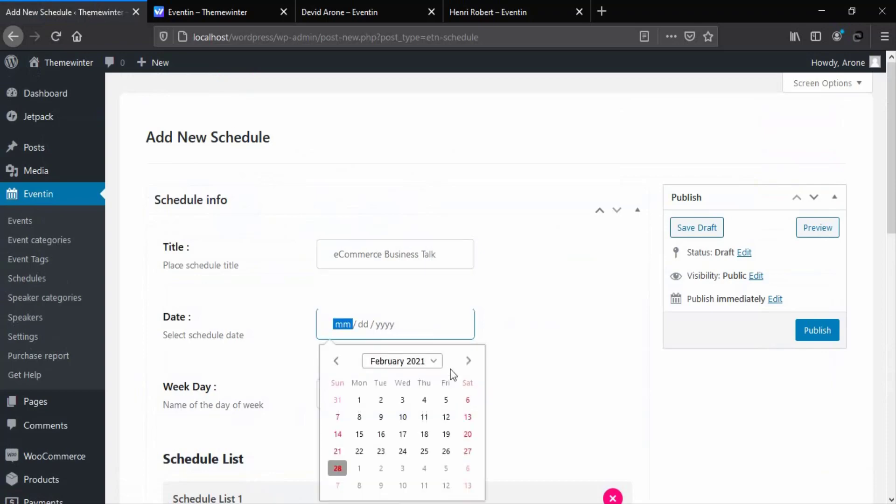
{"action": "left_click", "coordinate": [341, 466]}
Add session 'eCommerce Talk 202' running 12:45–04:45 pm at location '4as Vegas'
{"action": "scroll", "coordinate": [382, 258], "scroll_direction": "down", "scroll_amount": 6}
{"action": "left_click", "coordinate": [388, 280]}
{"action": "type", "text": "eCommerce Talk 2021"}
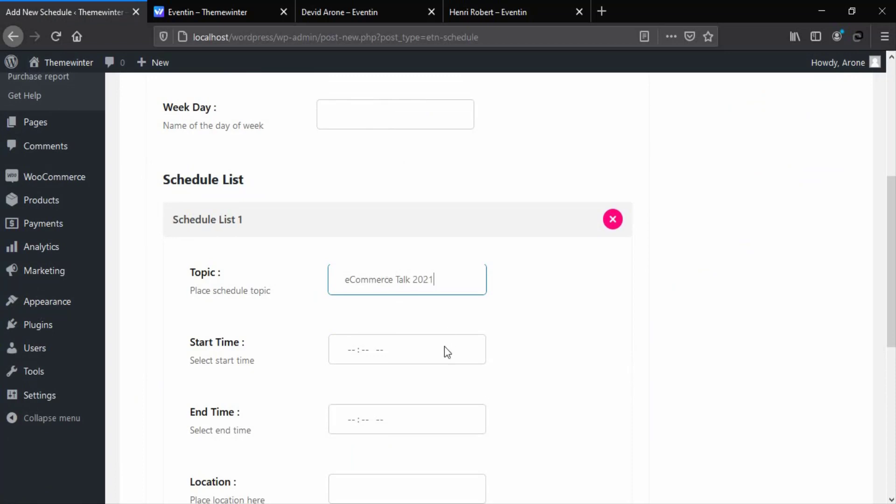
{"action": "left_click", "coordinate": [369, 355]}
{"action": "type", "text": "1204"}
{"action": "type", "text": "5"}
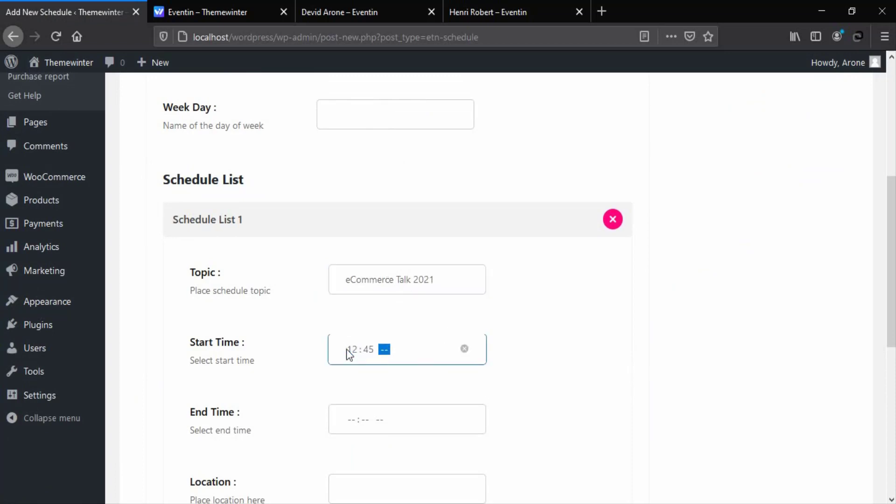
{"action": "type", "text": "p"}
{"action": "scroll", "coordinate": [355, 219], "scroll_direction": "down", "scroll_amount": 5}
{"action": "left_click", "coordinate": [355, 218]}
{"action": "type", "text": "0445p"}
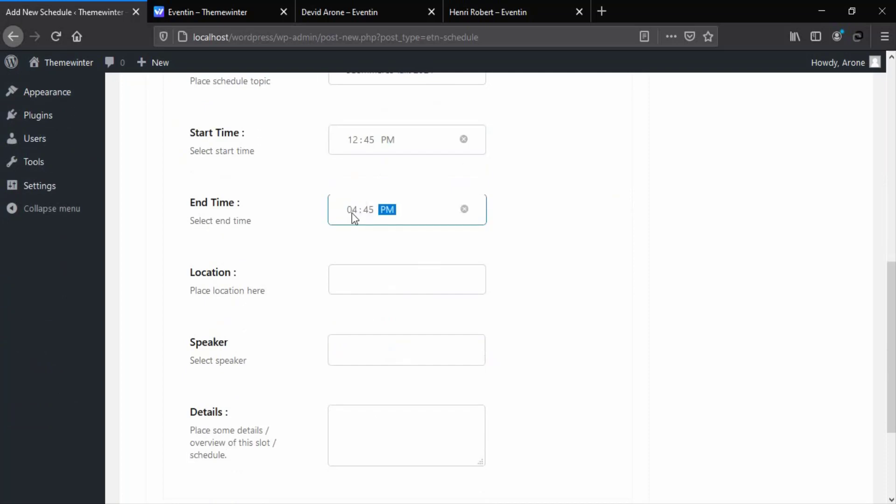
{"action": "left_click", "coordinate": [361, 280]}
{"action": "type", "text": "4"}
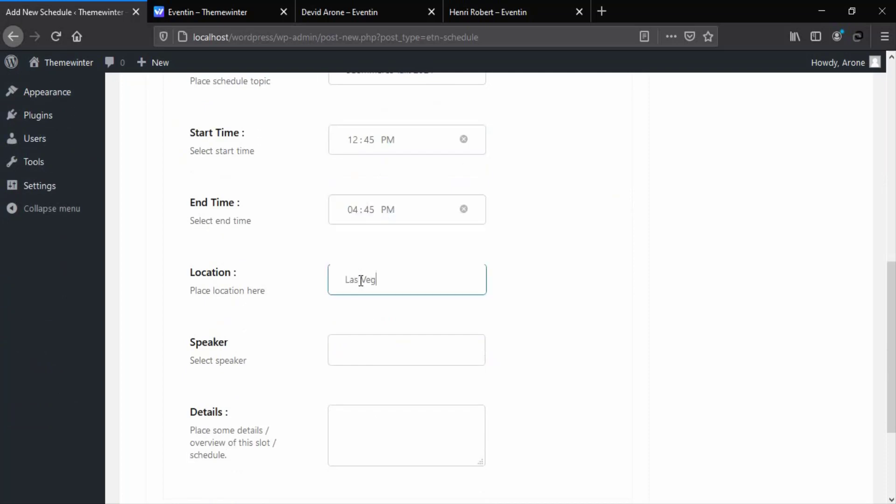
{"action": "type", "text": "as Vegas"}
Assign the new speaker to the session and write its details, correcting the word to 'conference'
{"action": "left_click", "coordinate": [389, 354]}
{"action": "scroll", "coordinate": [386, 348], "scroll_direction": "down", "scroll_amount": 2}
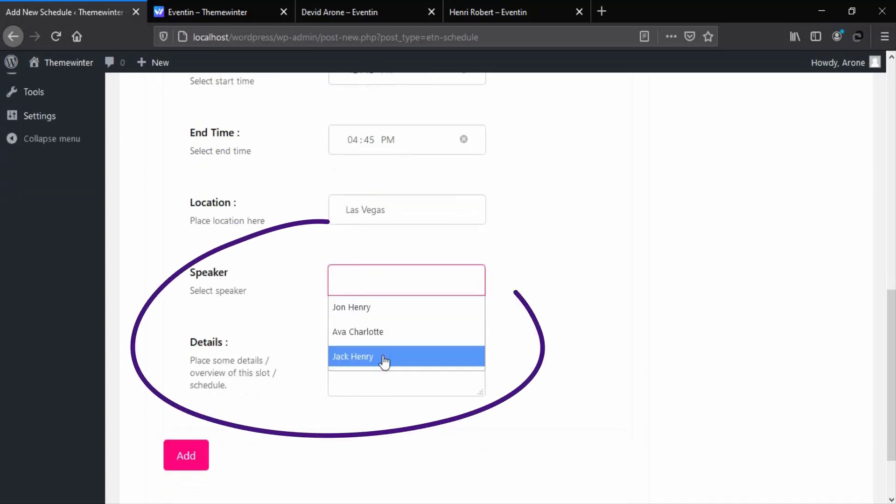
{"action": "left_click", "coordinate": [374, 307]}
{"action": "left_click", "coordinate": [384, 365]}
{"action": "type", "text": "Jon will ta"}
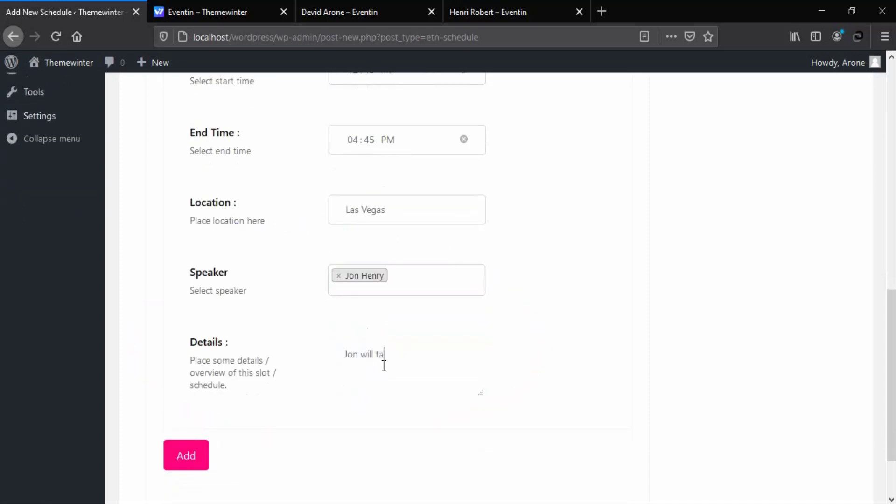
{"action": "type", "text": "lk about eCommerce for next year bus"}
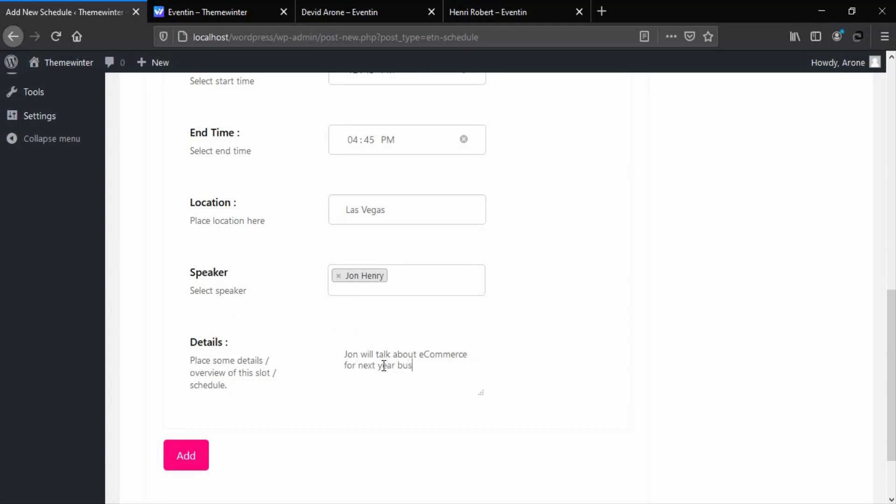
{"action": "type", "text": "iness and lead"}
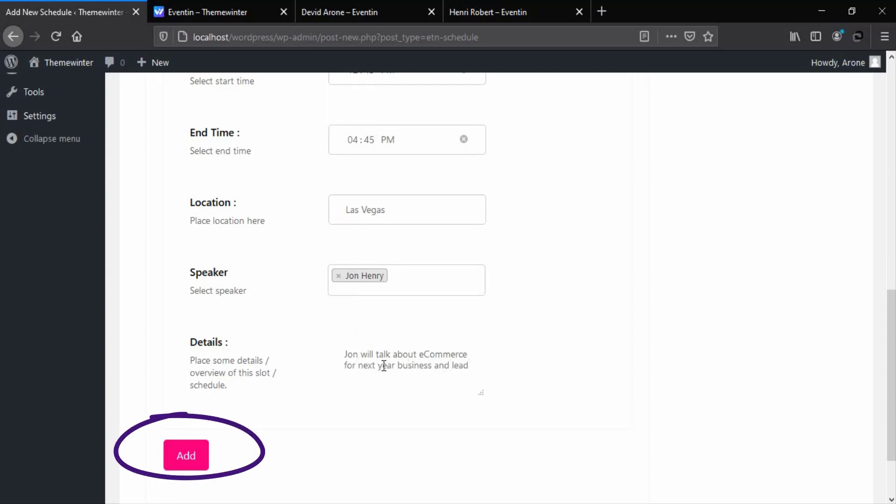
{"action": "type", "text": " the conferen"}
{"action": "right_click", "coordinate": [386, 377]}
{"action": "left_click", "coordinate": [448, 122]}
Publish the eCommerce Business Talk schedule and go to the Speakers list
{"action": "scroll", "coordinate": [598, 341], "scroll_direction": "up", "scroll_amount": 15}
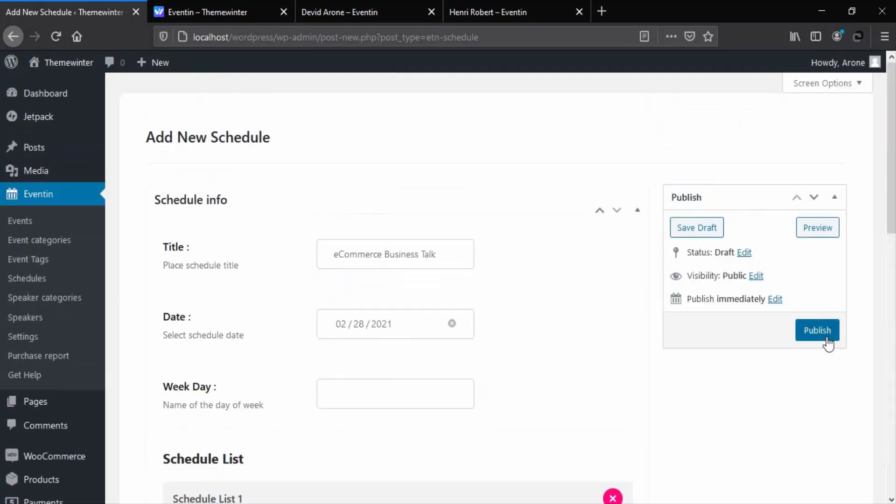
{"action": "left_click", "coordinate": [819, 332]}
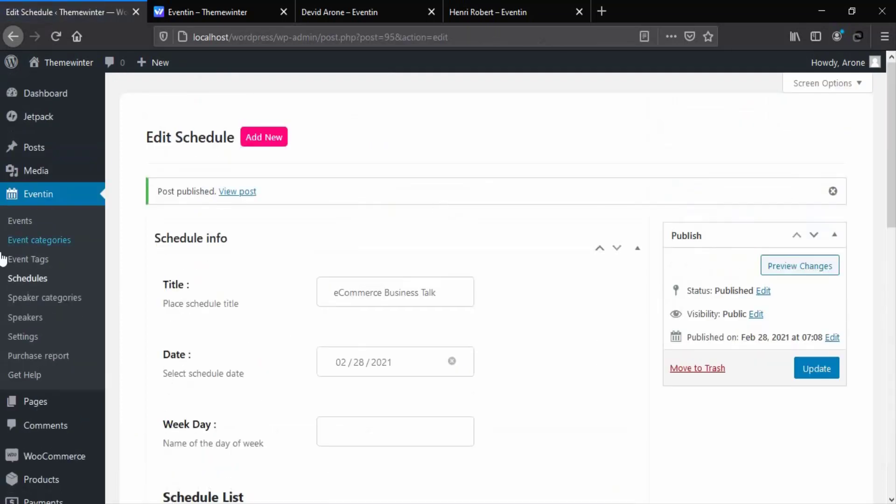
{"action": "left_click", "coordinate": [30, 280]}
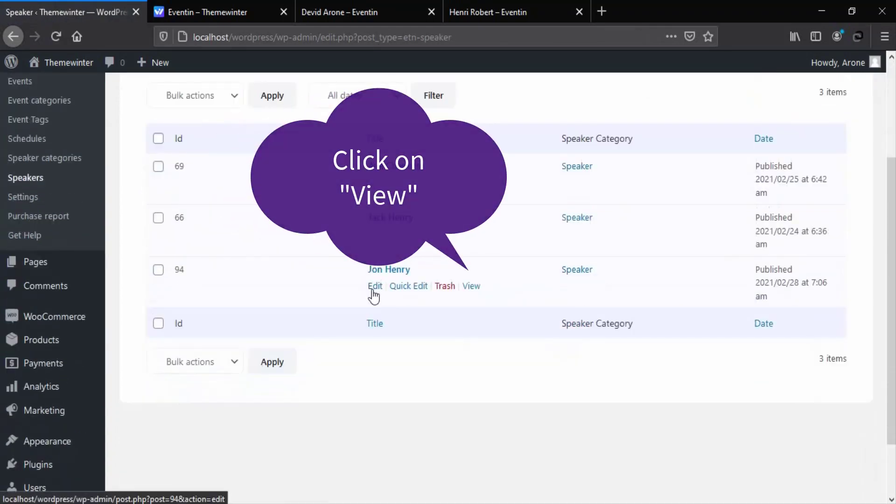
View the new speaker's public page and scroll through the bio and three sessions
{"action": "left_click", "coordinate": [473, 287]}
{"action": "left_click", "coordinate": [211, 11]}
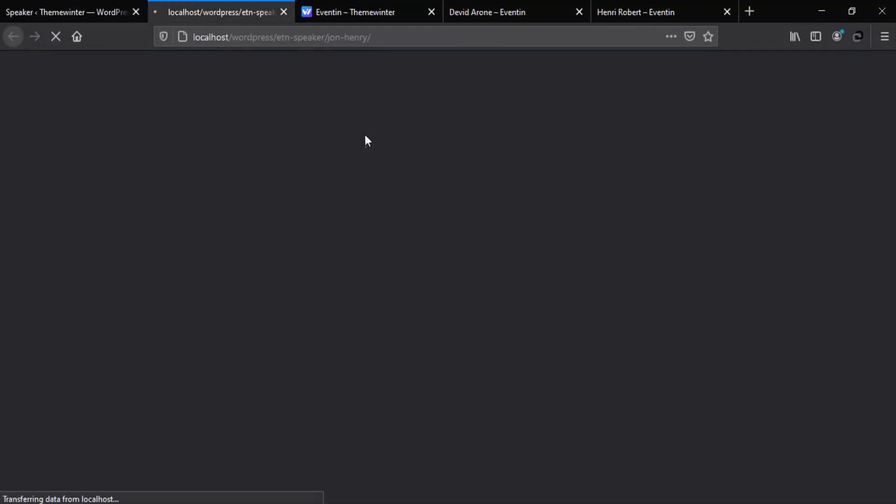
{"action": "scroll", "coordinate": [381, 140], "scroll_direction": "down", "scroll_amount": 5}
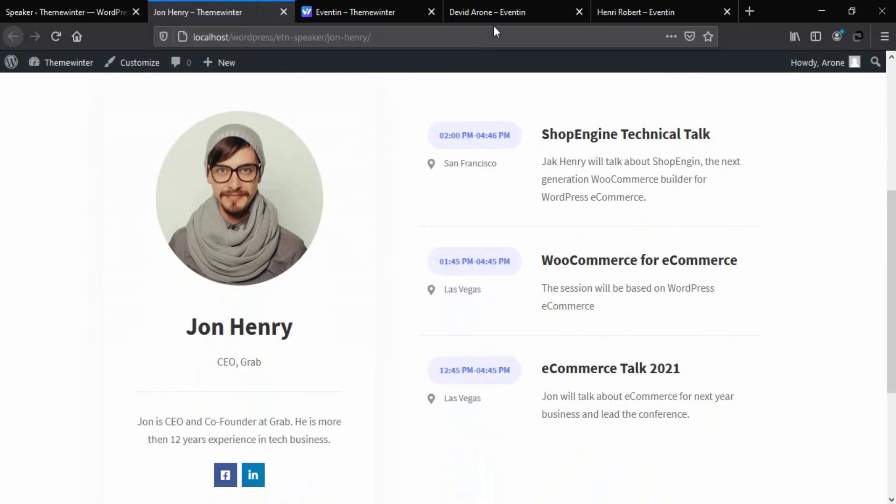
{"action": "left_click", "coordinate": [493, 16]}
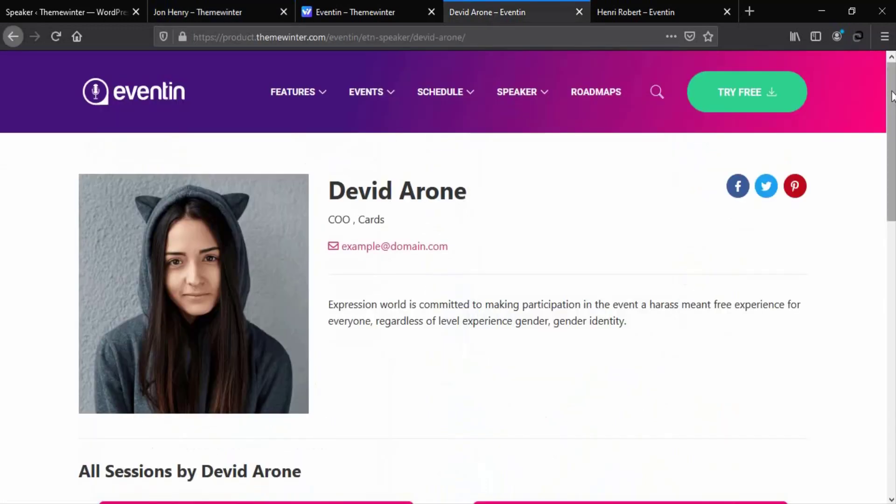
Scroll through both demo speakers' profile pages, including their bios and session cards
{"action": "scroll", "coordinate": [893, 98], "scroll_direction": "down", "scroll_amount": 3}
{"action": "scroll", "coordinate": [893, 98], "scroll_direction": "down", "scroll_amount": 3}
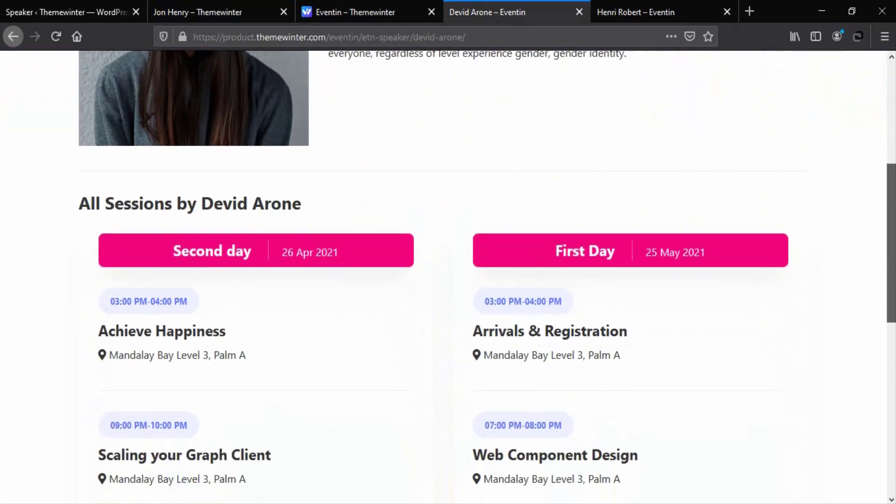
{"action": "scroll", "coordinate": [892, 98], "scroll_direction": "down", "scroll_amount": 2}
{"action": "left_click", "coordinate": [629, 19]}
{"action": "mouse_move", "coordinate": [532, 98]}
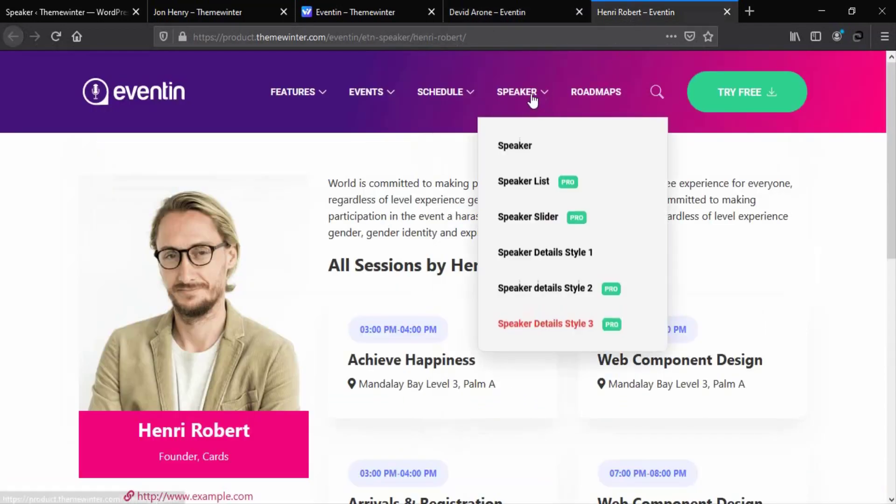
{"action": "scroll", "coordinate": [889, 145], "scroll_direction": "down", "scroll_amount": 3}
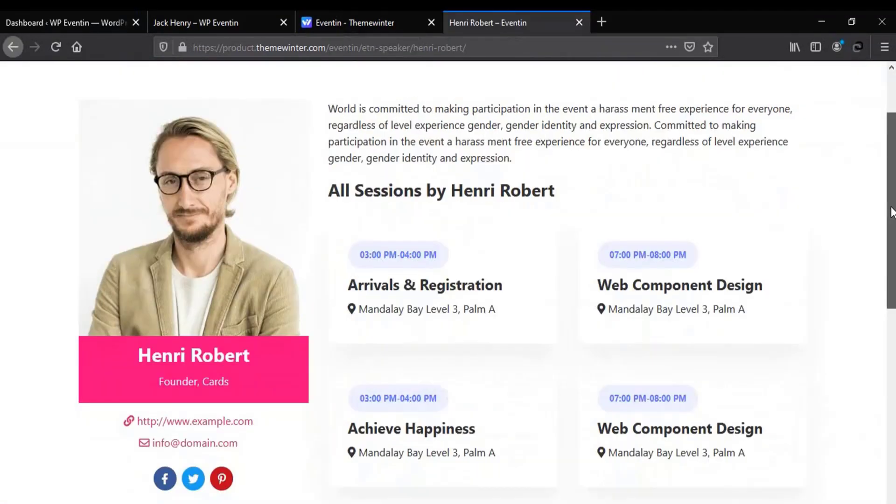
{"action": "scroll", "coordinate": [888, 140], "scroll_direction": "up", "scroll_amount": 3}
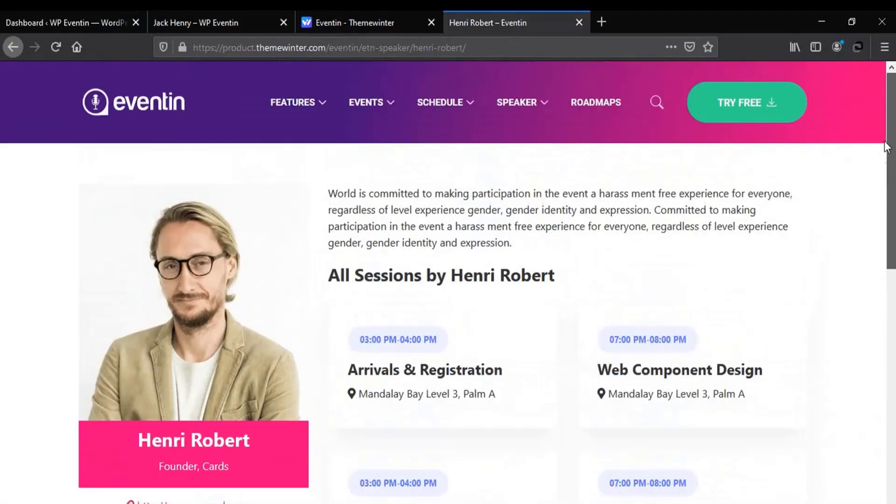
{"action": "left_click", "coordinate": [34, 23]}
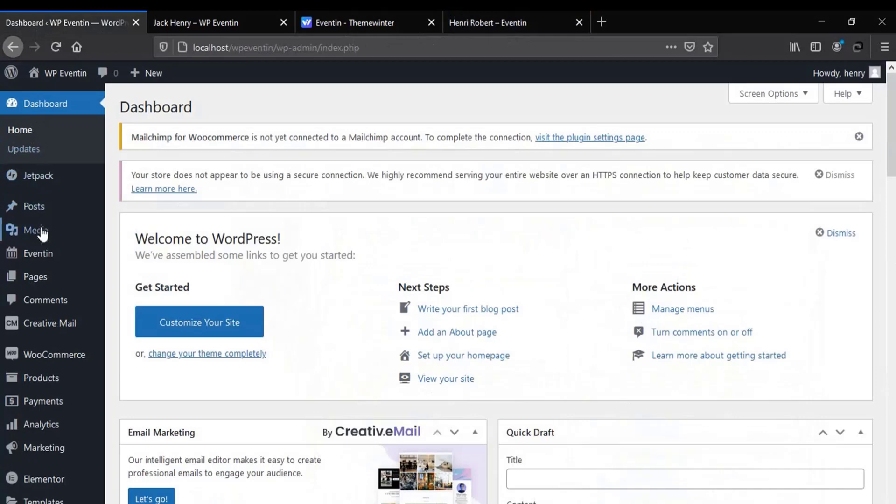
In Eventin Settings, select Template One as the speaker template and save changes
{"action": "mouse_move", "coordinate": [41, 253]}
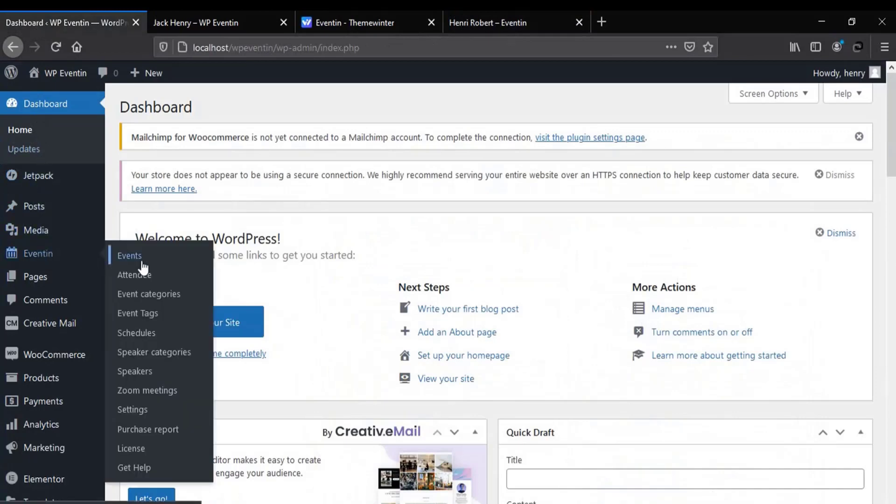
{"action": "left_click", "coordinate": [140, 411]}
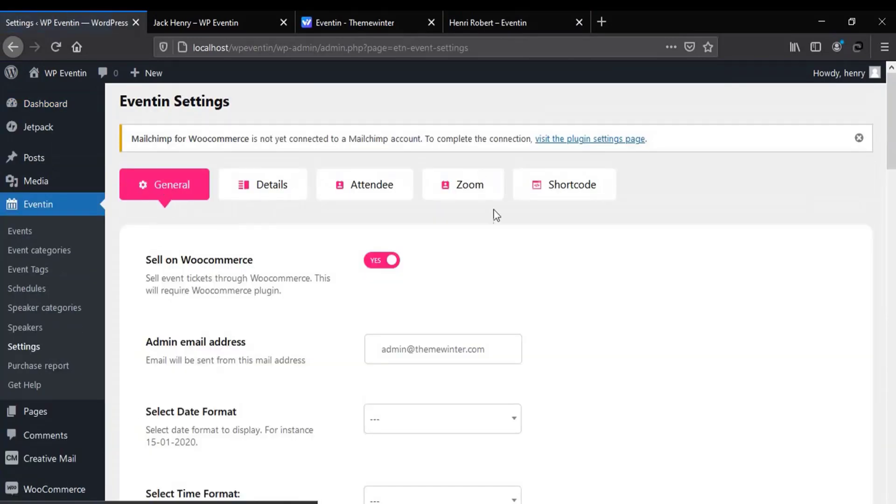
{"action": "left_click_drag", "start_coordinate": [892, 136], "coordinate": [894, 257]}
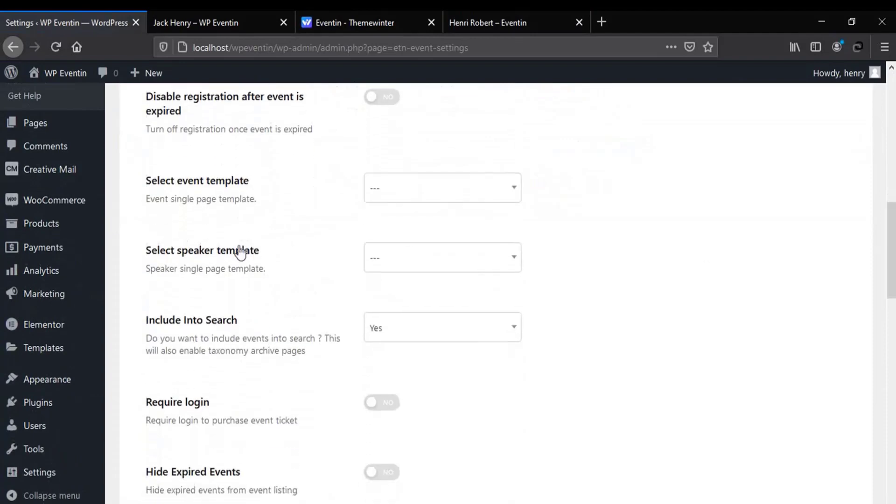
{"action": "left_click", "coordinate": [455, 261]}
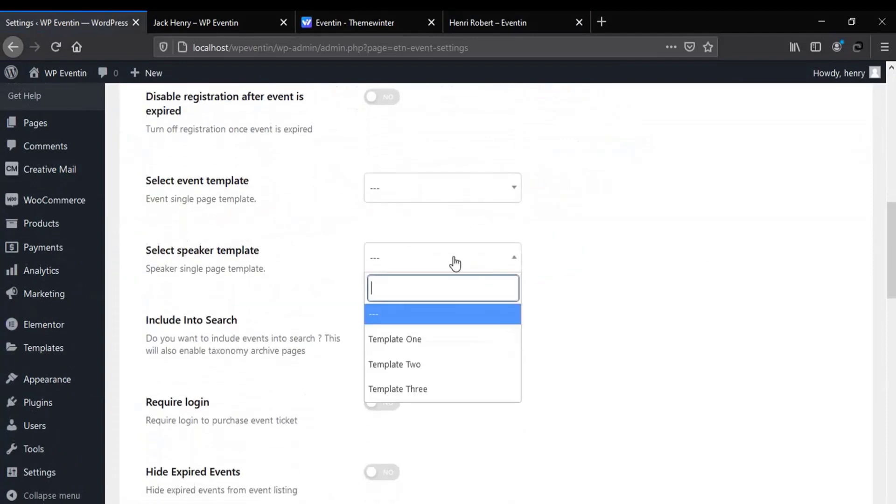
{"action": "left_click", "coordinate": [437, 338]}
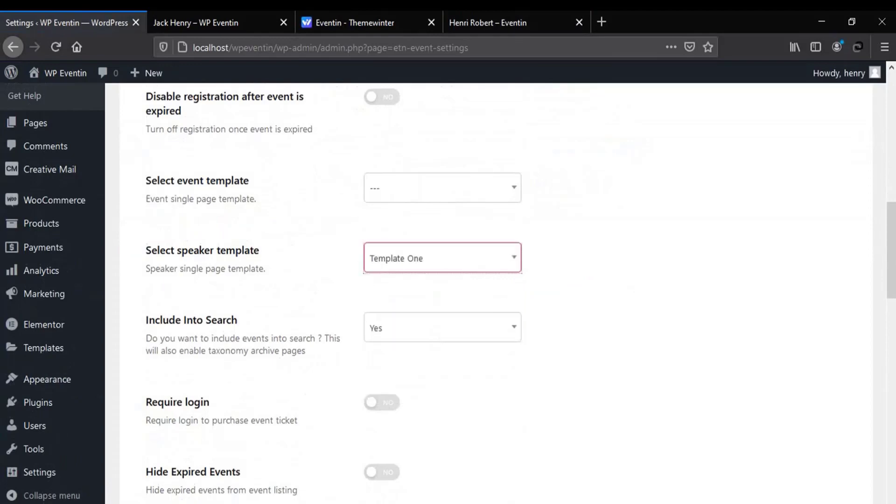
{"action": "left_click_drag", "start_coordinate": [891, 252], "coordinate": [892, 302]}
{"action": "scroll", "coordinate": [116, 471], "scroll_direction": "down", "scroll_amount": 10}
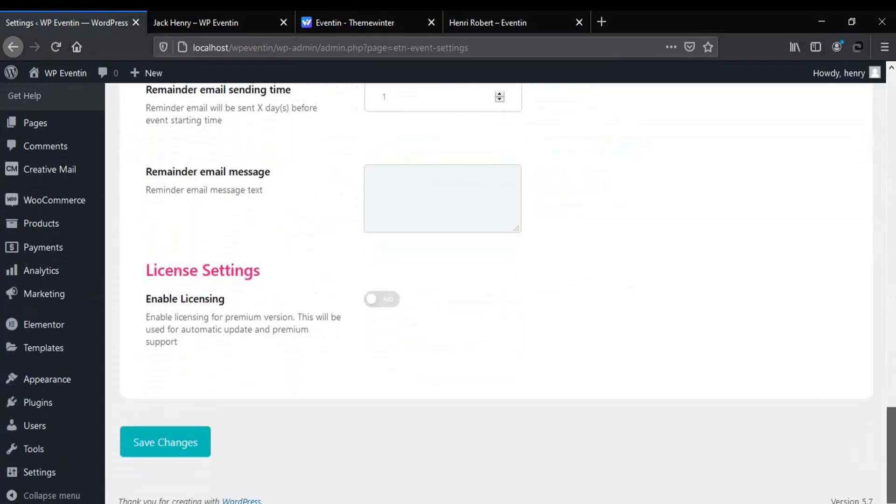
{"action": "left_click", "coordinate": [147, 455]}
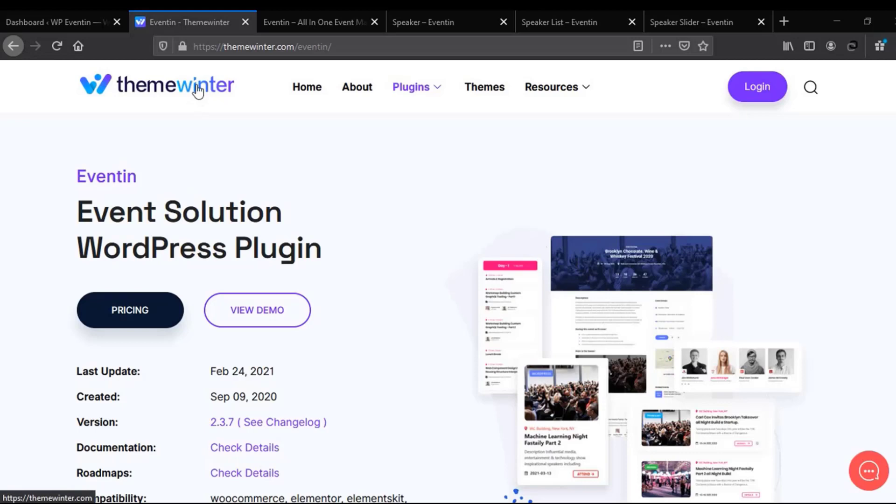
Browse the demo Speaker page, then scroll through Speaker List Styles 1–5 with their shortcodes
{"action": "left_click", "coordinate": [442, 23]}
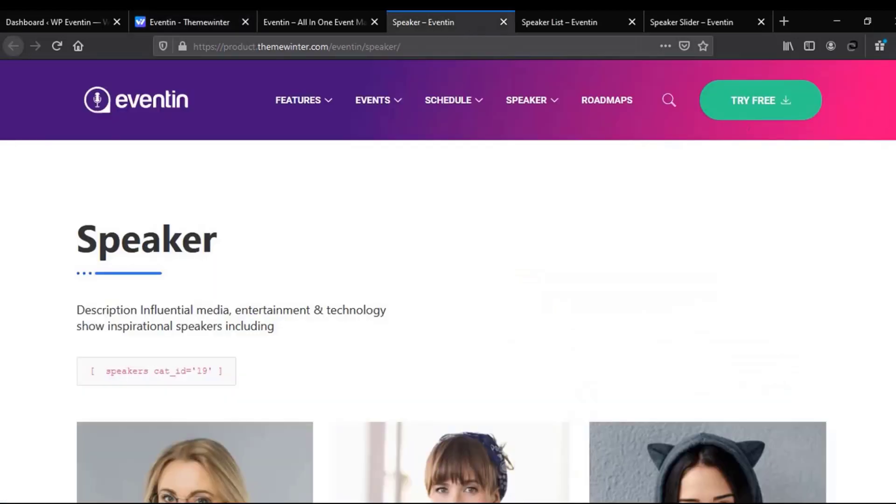
{"action": "scroll", "coordinate": [451, 280], "scroll_direction": "down", "scroll_amount": 6}
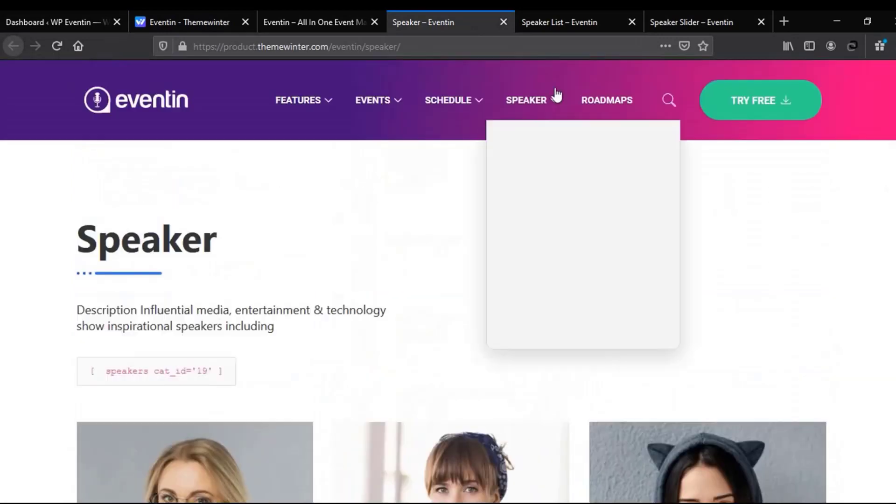
{"action": "left_click", "coordinate": [565, 21]}
{"action": "mouse_move", "coordinate": [545, 113]}
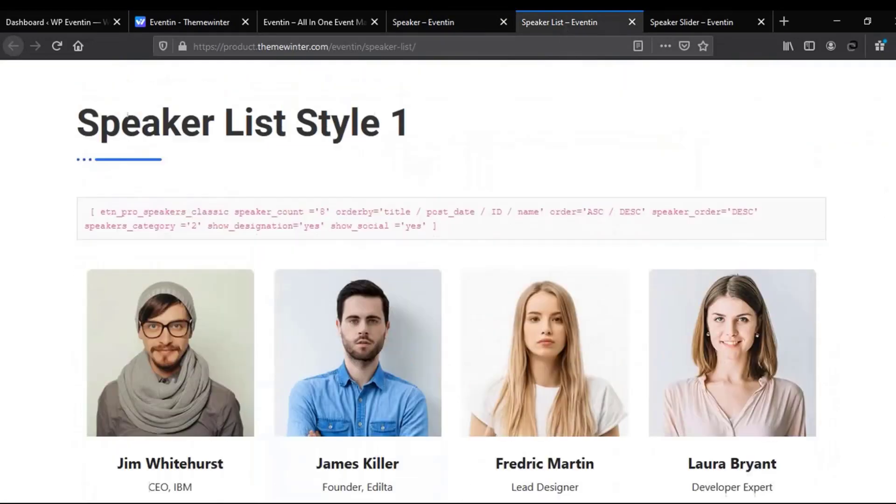
{"action": "scroll", "coordinate": [448, 280], "scroll_direction": "up", "scroll_amount": 3}
{"action": "scroll", "coordinate": [448, 280], "scroll_direction": "down", "scroll_amount": 3}
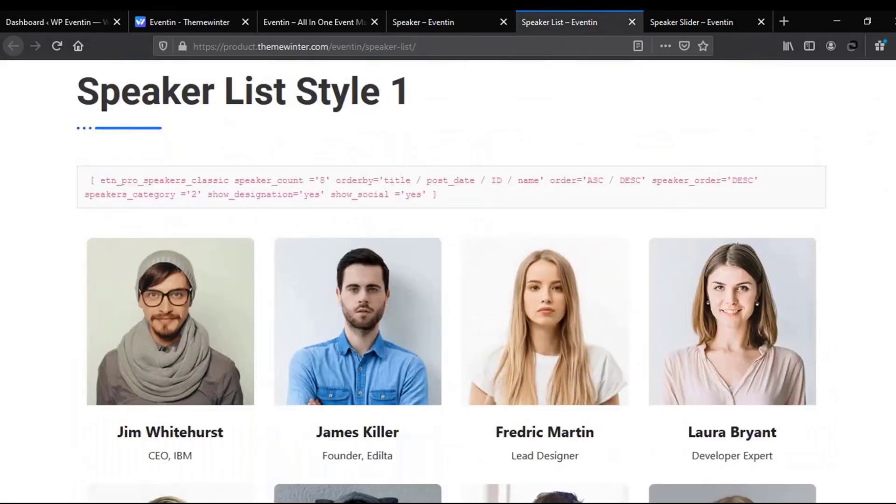
{"action": "scroll", "coordinate": [448, 280], "scroll_direction": "down", "scroll_amount": 14}
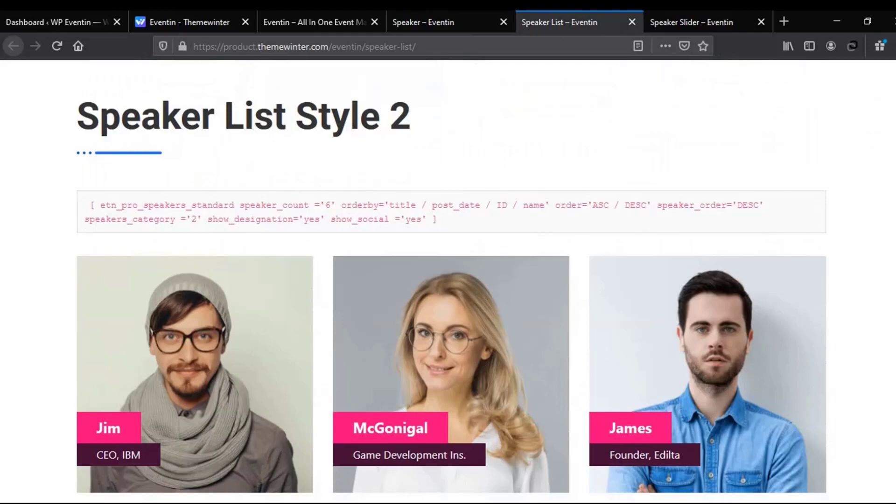
{"action": "scroll", "coordinate": [448, 280], "scroll_direction": "down", "scroll_amount": 15}
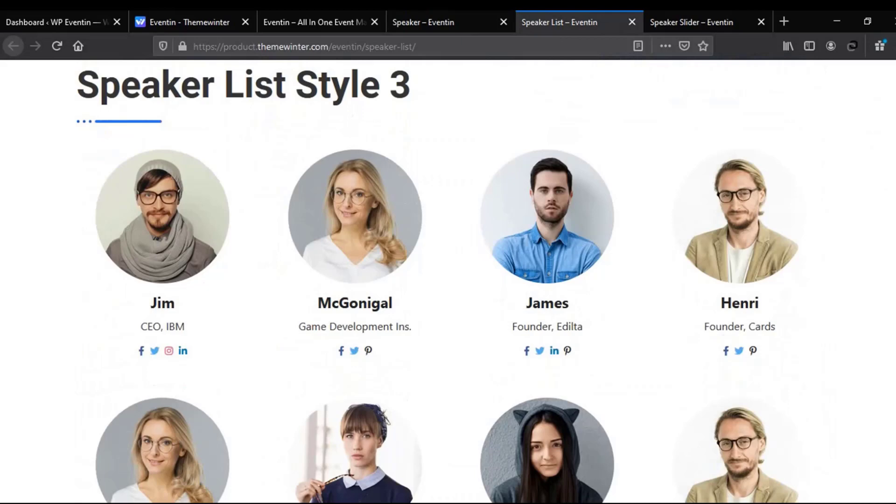
{"action": "scroll", "coordinate": [449, 280], "scroll_direction": "down", "scroll_amount": 12}
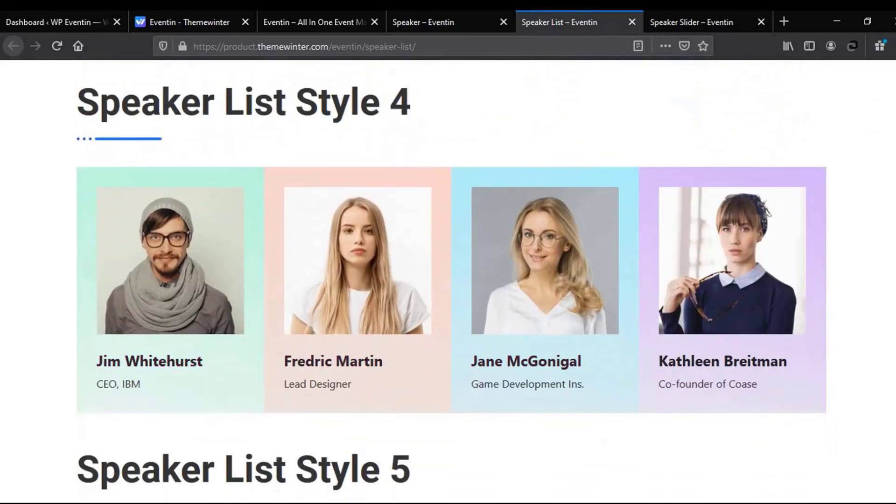
{"action": "scroll", "coordinate": [448, 280], "scroll_direction": "down", "scroll_amount": 8}
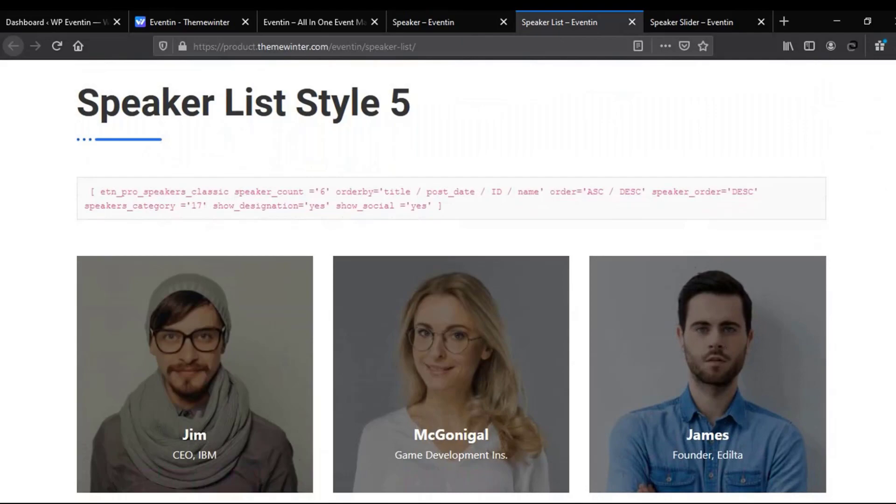
{"action": "scroll", "coordinate": [449, 281], "scroll_direction": "down", "scroll_amount": 14}
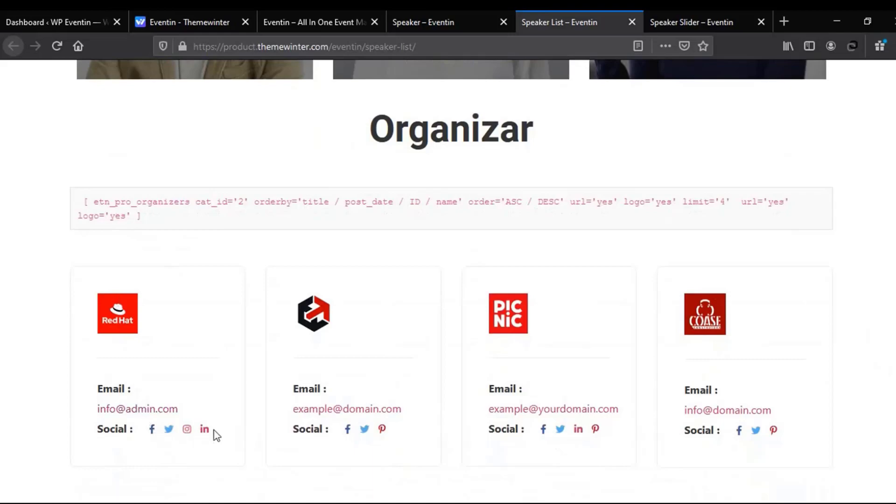
{"action": "scroll", "coordinate": [500, 201], "scroll_direction": "up", "scroll_amount": 20}
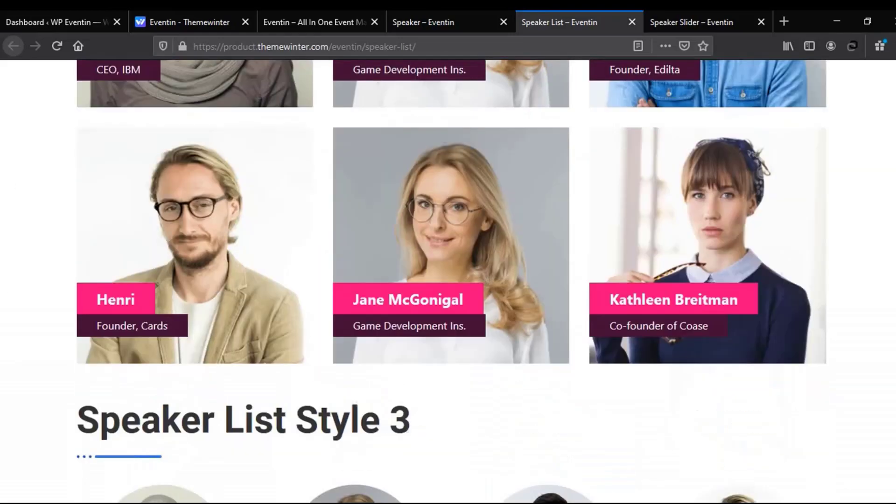
{"action": "scroll", "coordinate": [499, 201], "scroll_direction": "up", "scroll_amount": 4}
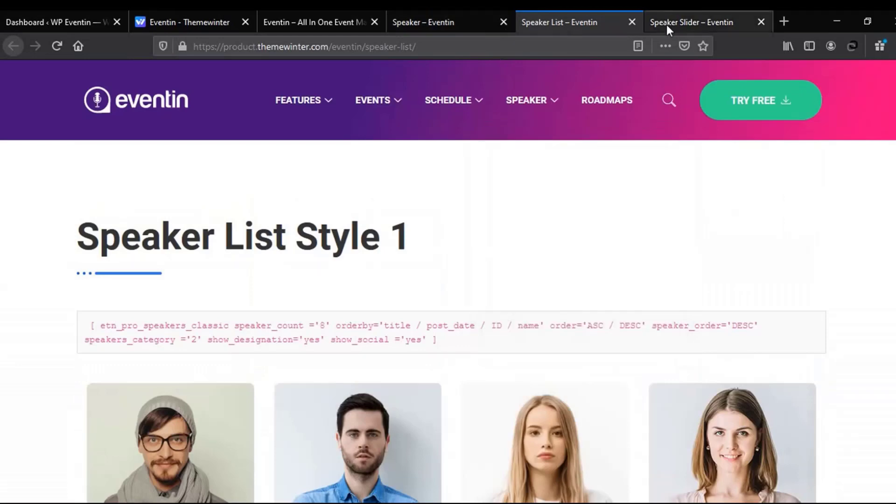
{"action": "left_click", "coordinate": [666, 25]}
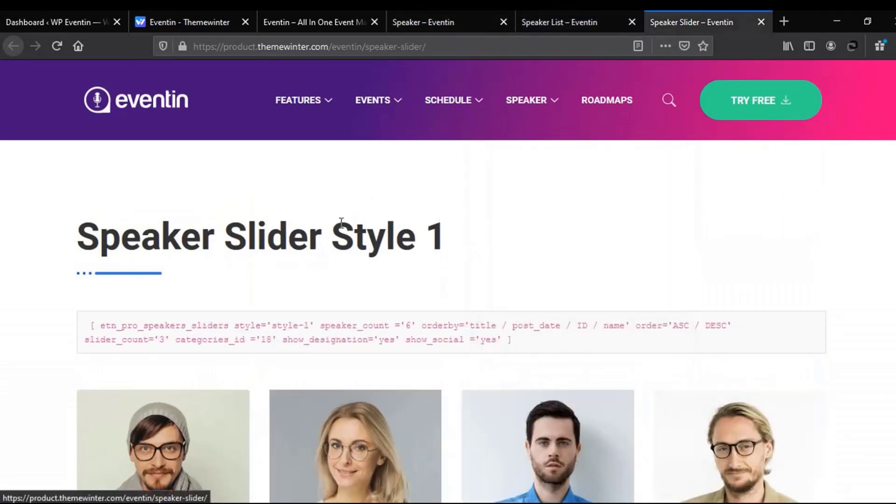
{"action": "scroll", "coordinate": [448, 280], "scroll_direction": "down", "scroll_amount": 3}
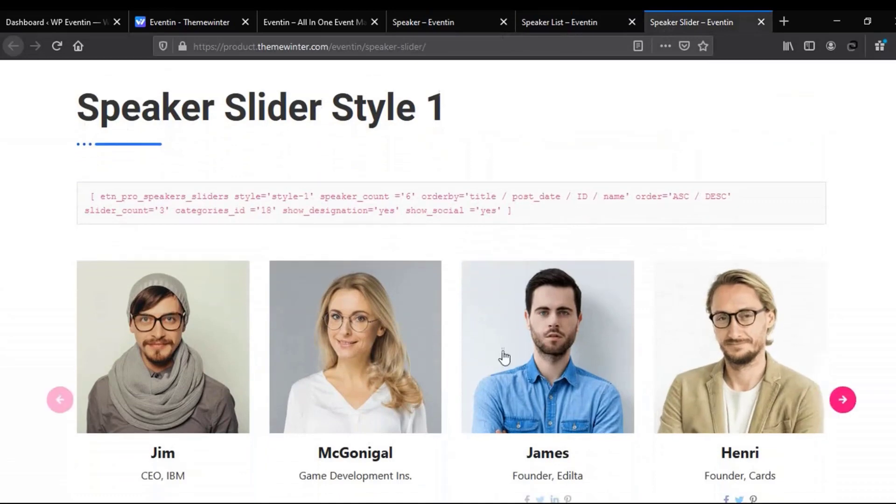
{"action": "scroll", "coordinate": [448, 280], "scroll_direction": "down", "scroll_amount": 10}
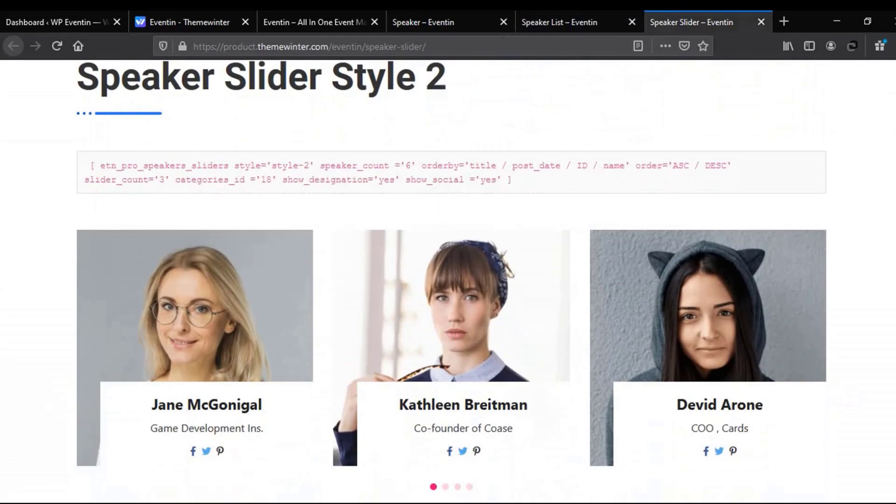
{"action": "scroll", "coordinate": [449, 280], "scroll_direction": "down", "scroll_amount": 10}
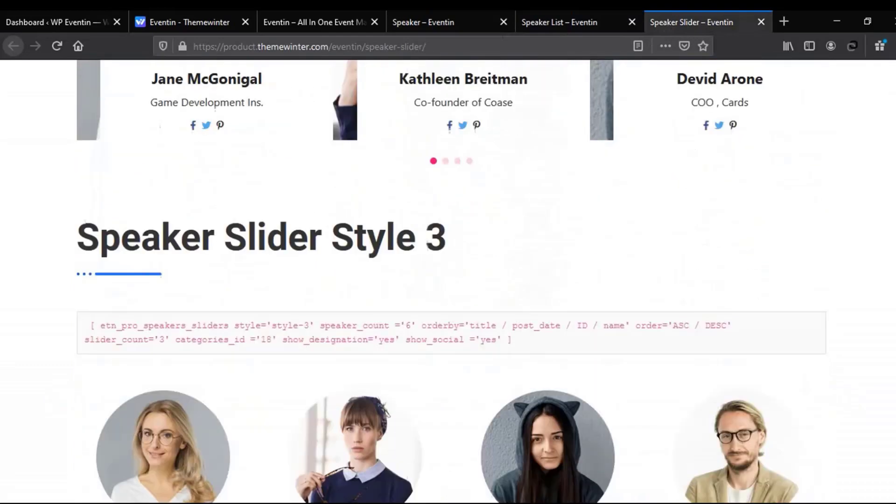
{"action": "scroll", "coordinate": [449, 280], "scroll_direction": "up", "scroll_amount": 1}
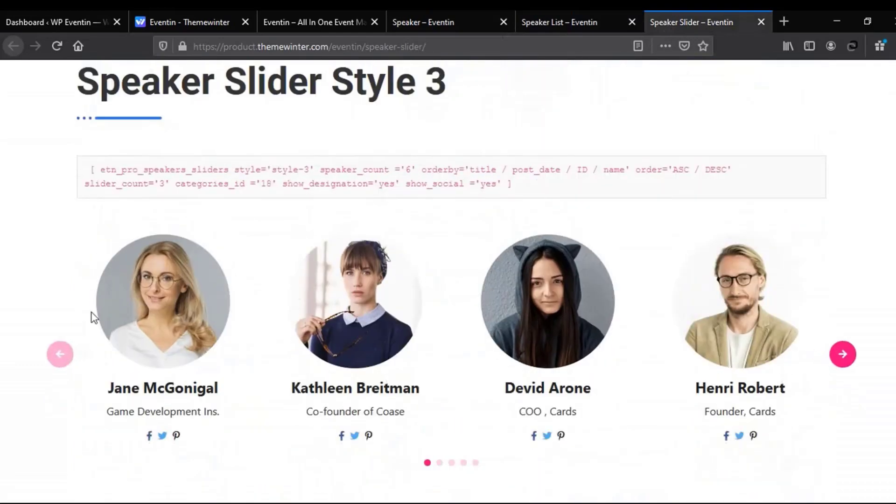
{"action": "scroll", "coordinate": [448, 280], "scroll_direction": "down", "scroll_amount": 8}
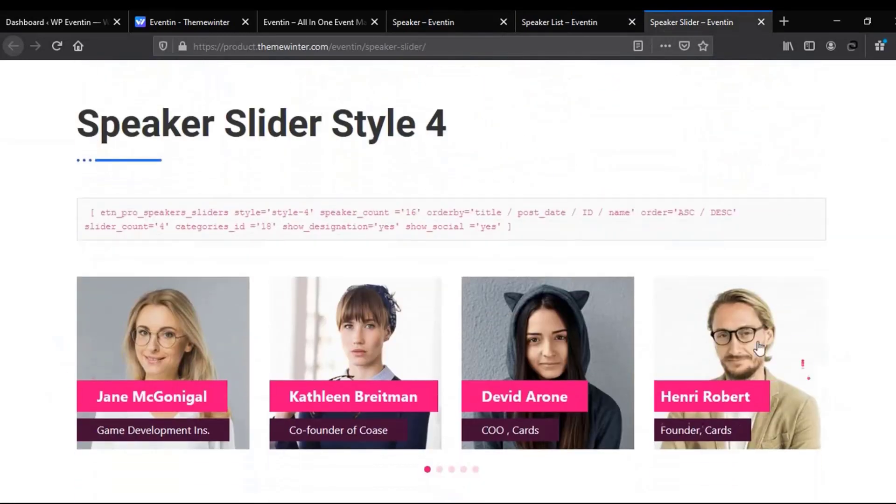
{"action": "mouse_move", "coordinate": [758, 348]}
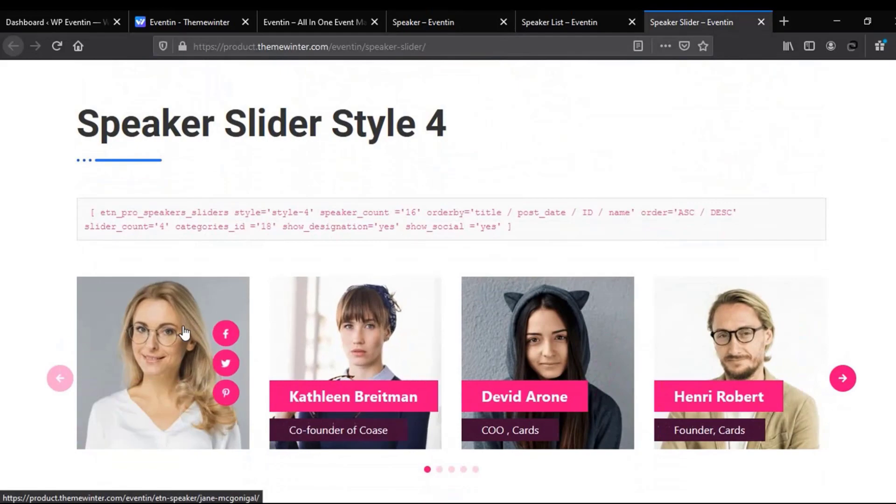
{"action": "scroll", "coordinate": [448, 280], "scroll_direction": "down", "scroll_amount": 8}
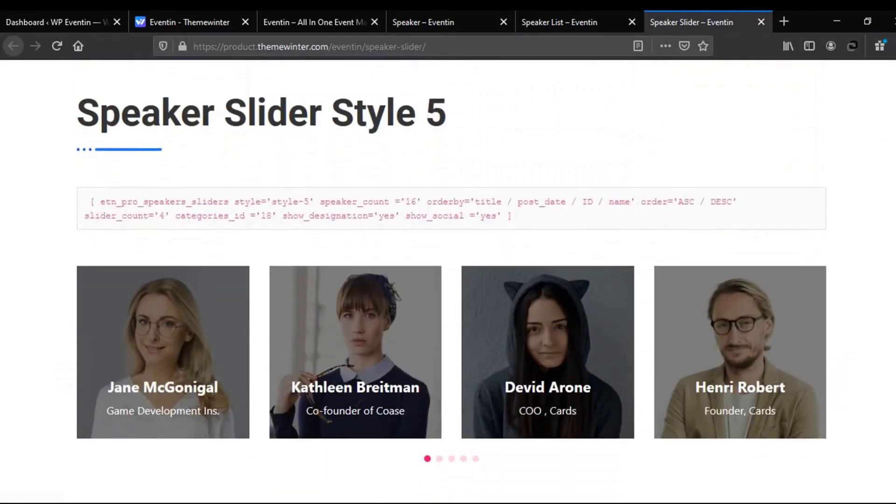
{"action": "mouse_move", "coordinate": [184, 331]}
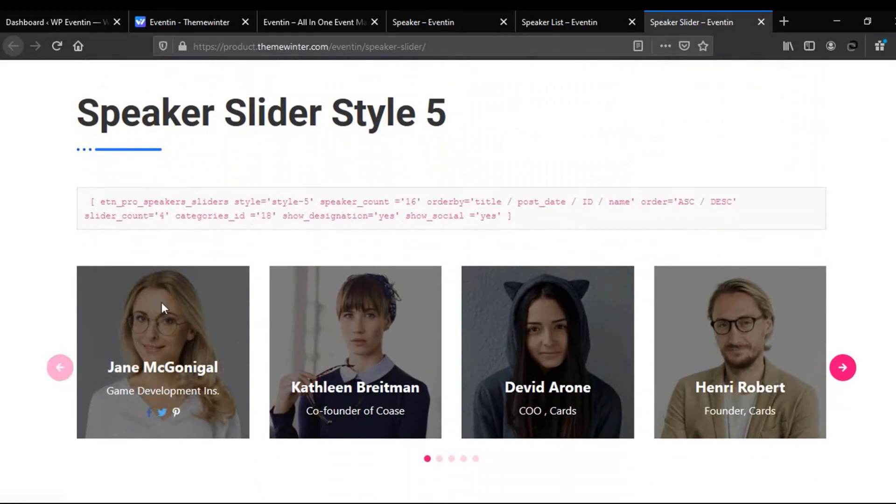
{"action": "scroll", "coordinate": [161, 302], "scroll_direction": "up", "scroll_amount": 8}
{"action": "scroll", "coordinate": [448, 280], "scroll_direction": "up", "scroll_amount": 15}
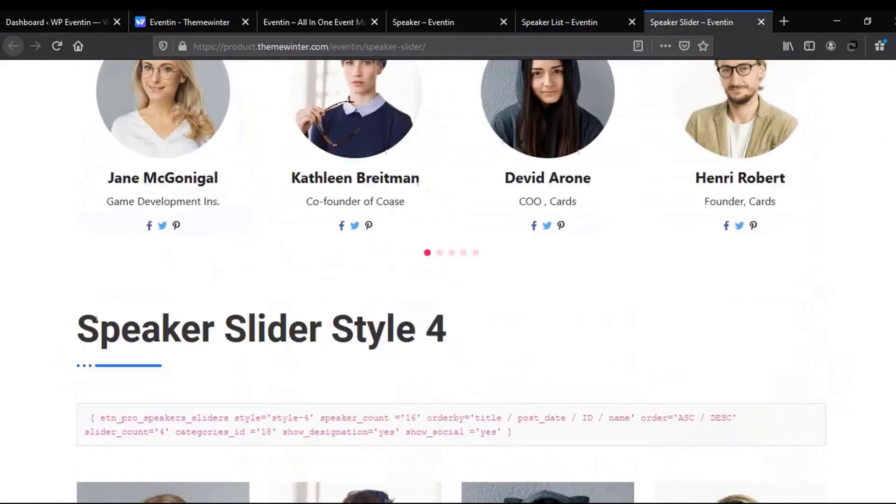
{"action": "scroll", "coordinate": [448, 280], "scroll_direction": "up", "scroll_amount": 4}
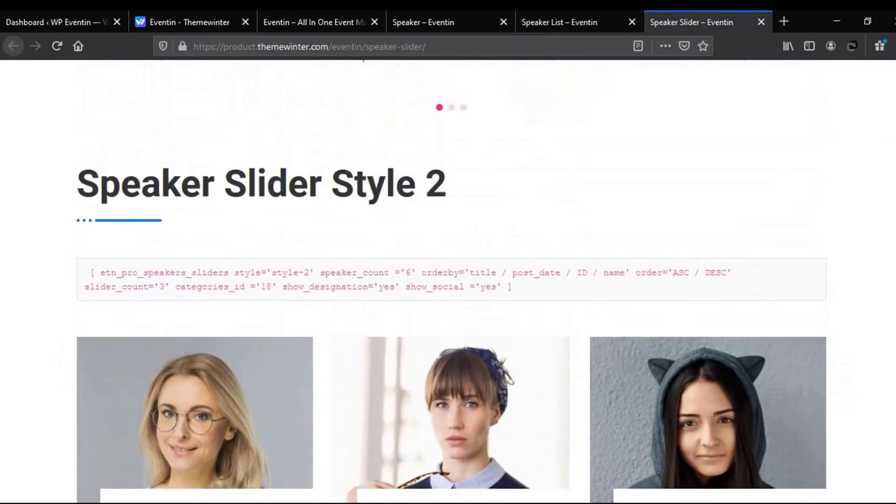
{"action": "scroll", "coordinate": [448, 281], "scroll_direction": "up", "scroll_amount": 8}
{"action": "scroll", "coordinate": [448, 280], "scroll_direction": "up", "scroll_amount": 1}
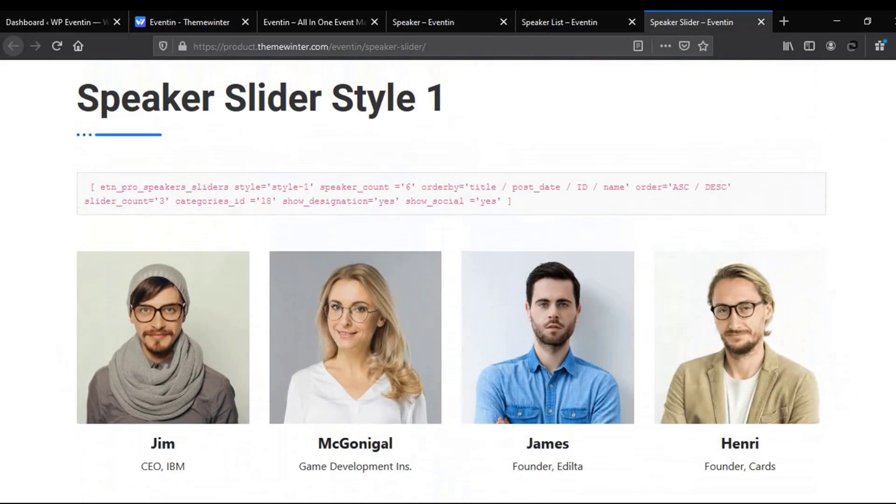
{"action": "scroll", "coordinate": [448, 280], "scroll_direction": "up", "scroll_amount": 3}
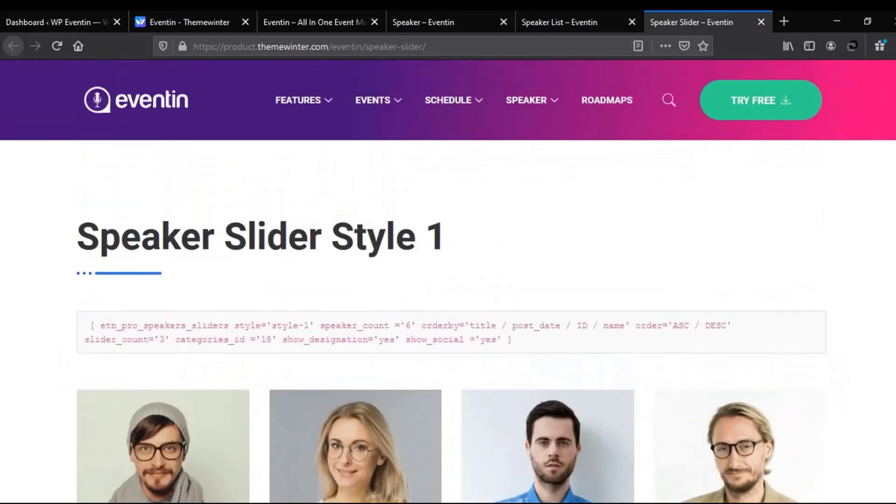
Go back to the WordPress admin and open Eventin Settings at its Shortcode tab
{"action": "left_click", "coordinate": [58, 18]}
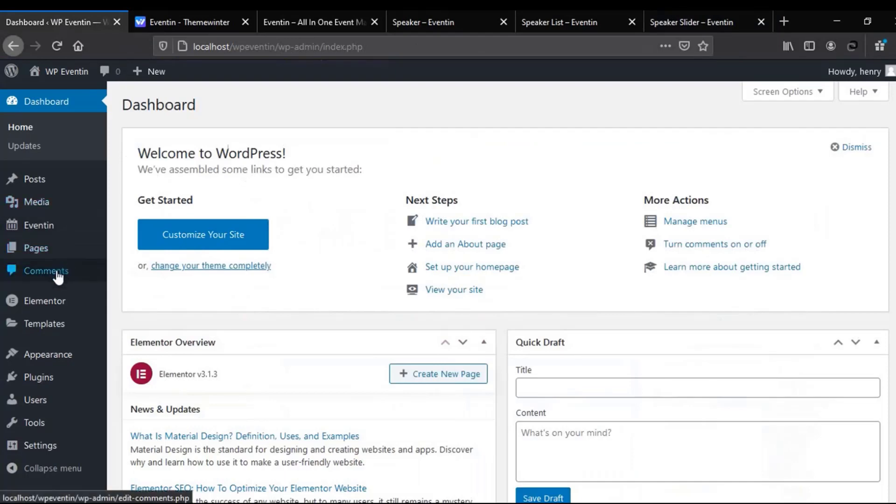
{"action": "mouse_move", "coordinate": [54, 307]}
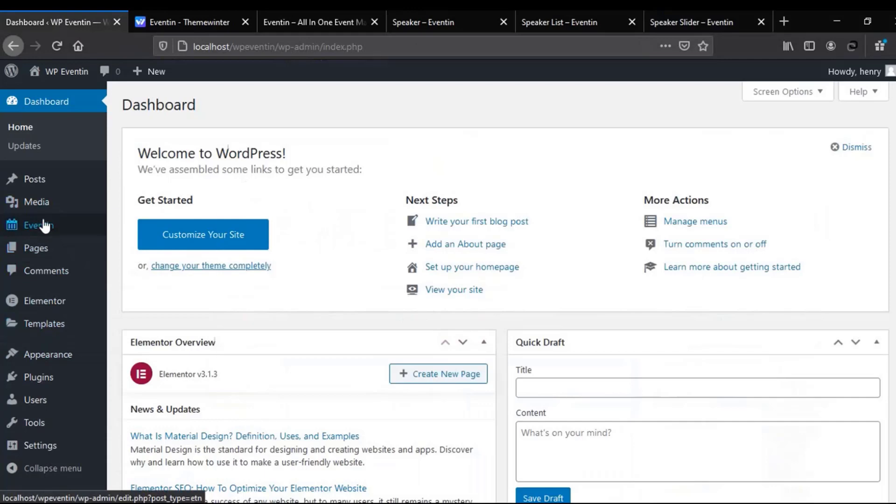
{"action": "mouse_move", "coordinate": [44, 224]}
{"action": "left_click", "coordinate": [137, 379]}
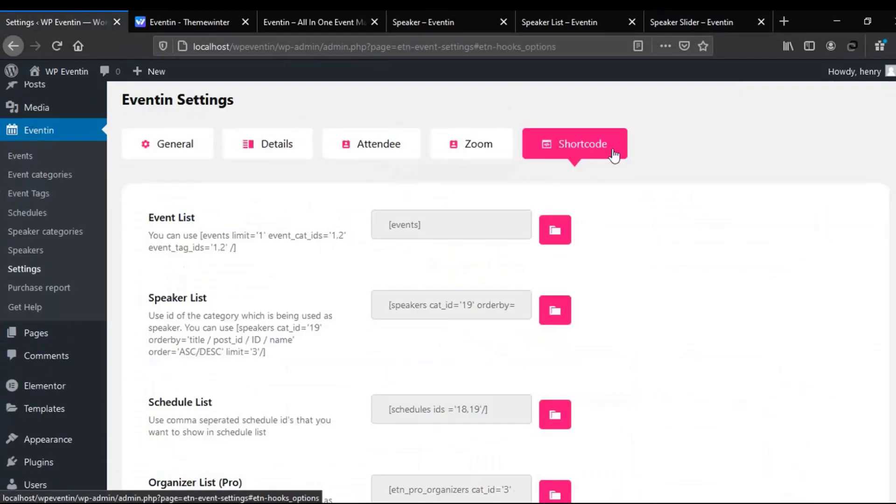
Look over the Event List, Speaker Classic, Speaker Standard and Speaker Slider (Pro) shortcode entries
{"action": "left_click_drag", "start_coordinate": [146, 219], "coordinate": [147, 196]}
{"action": "scroll", "coordinate": [145, 256], "scroll_direction": "down", "scroll_amount": 2}
{"action": "scroll", "coordinate": [227, 225], "scroll_direction": "down", "scroll_amount": 3}
{"action": "left_click_drag", "start_coordinate": [257, 279], "coordinate": [135, 285]}
{"action": "scroll", "coordinate": [135, 285], "scroll_direction": "down", "scroll_amount": 3}
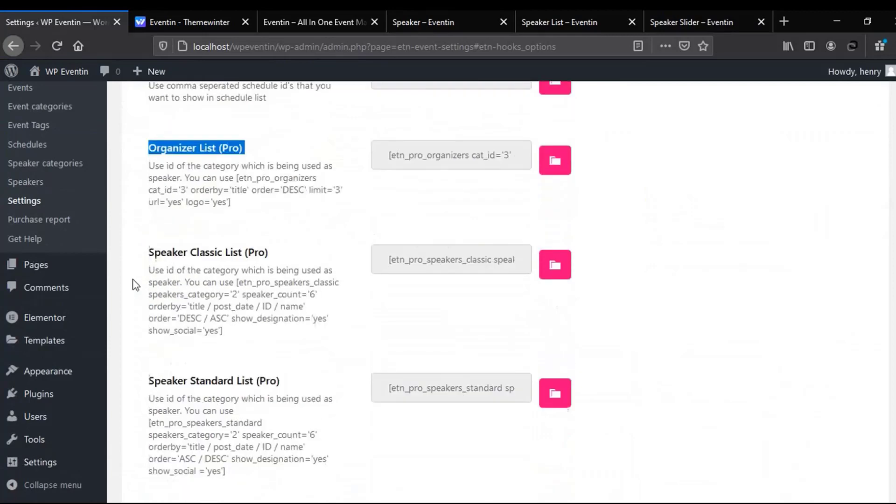
{"action": "left_click_drag", "start_coordinate": [286, 242], "coordinate": [148, 252]}
{"action": "left_click_drag", "start_coordinate": [288, 374], "coordinate": [151, 381]}
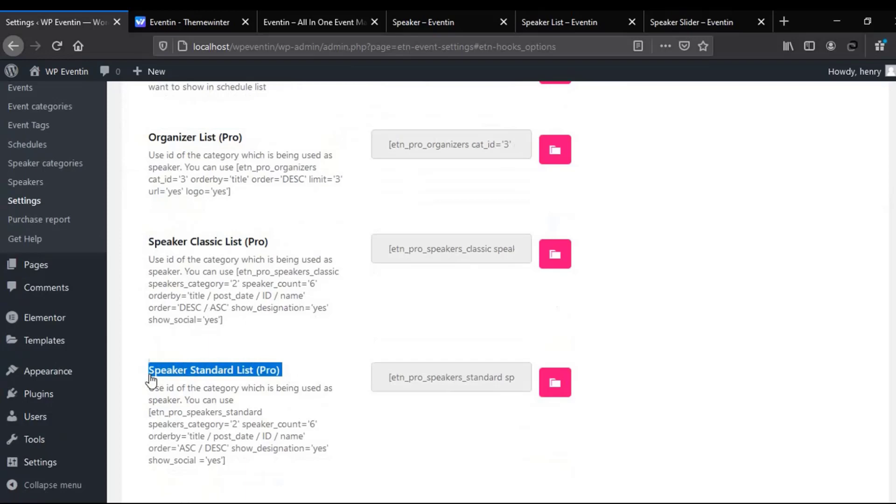
{"action": "scroll", "coordinate": [151, 381], "scroll_direction": "down", "scroll_amount": 3}
{"action": "left_click_drag", "start_coordinate": [247, 376], "coordinate": [156, 379]}
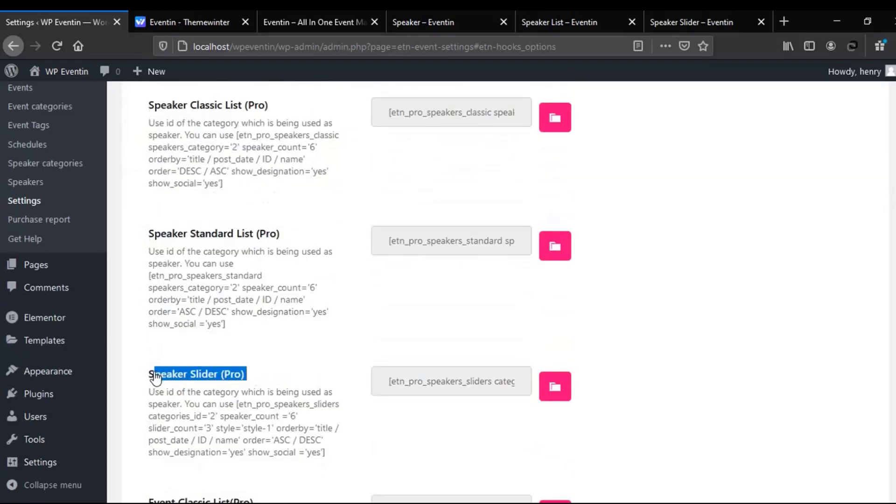
{"action": "left_click_drag", "start_coordinate": [245, 323], "coordinate": [147, 265]}
{"action": "left_click", "coordinate": [183, 278]}
Read the Organizer List and Schedule List shortcode descriptions
{"action": "scroll", "coordinate": [230, 265], "scroll_direction": "up", "scroll_amount": 2}
{"action": "left_click_drag", "start_coordinate": [226, 251], "coordinate": [174, 192]}
{"action": "scroll", "coordinate": [187, 234], "scroll_direction": "up", "scroll_amount": 6}
{"action": "left_click_drag", "start_coordinate": [234, 330], "coordinate": [140, 300]}
{"action": "left_click", "coordinate": [198, 304]}
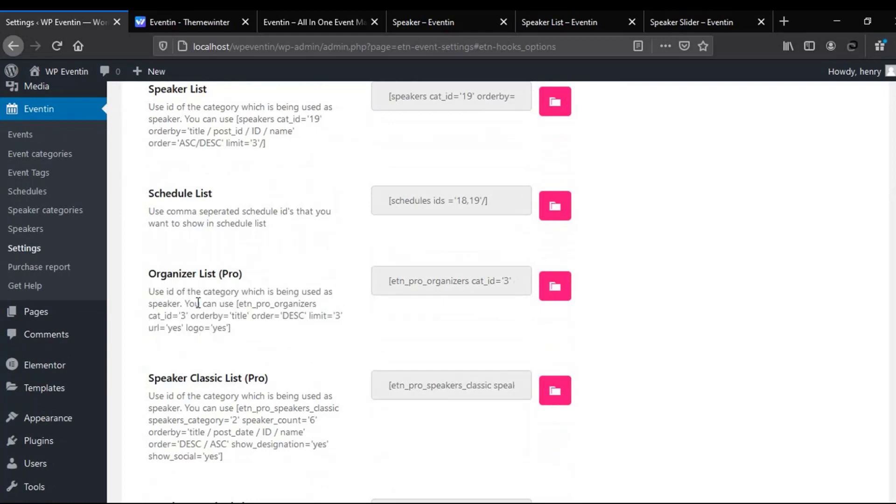
{"action": "left_click_drag", "start_coordinate": [274, 229], "coordinate": [147, 206]}
{"action": "left_click", "coordinate": [214, 217]}
Copy the Speaker Standard List (Pro) shortcode to the clipboard
{"action": "scroll", "coordinate": [215, 217], "scroll_direction": "down", "scroll_amount": 3}
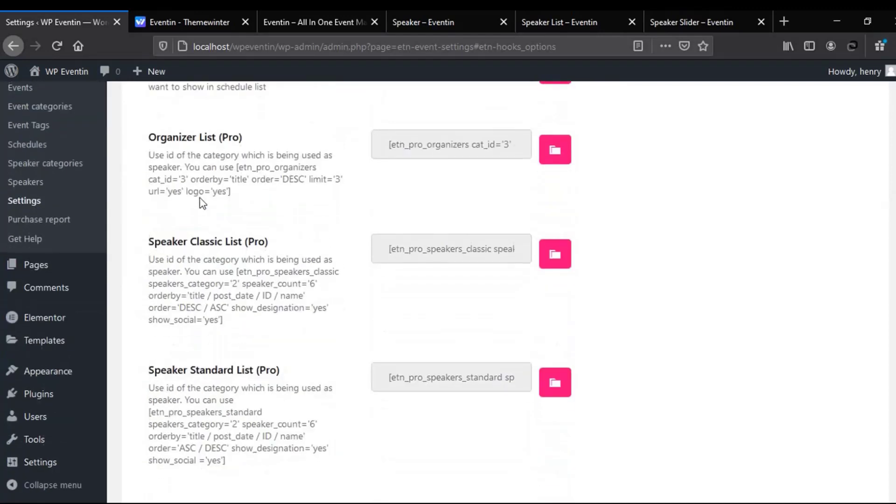
{"action": "scroll", "coordinate": [193, 181], "scroll_direction": "down", "scroll_amount": 3}
{"action": "left_click_drag", "start_coordinate": [148, 234], "coordinate": [282, 238]}
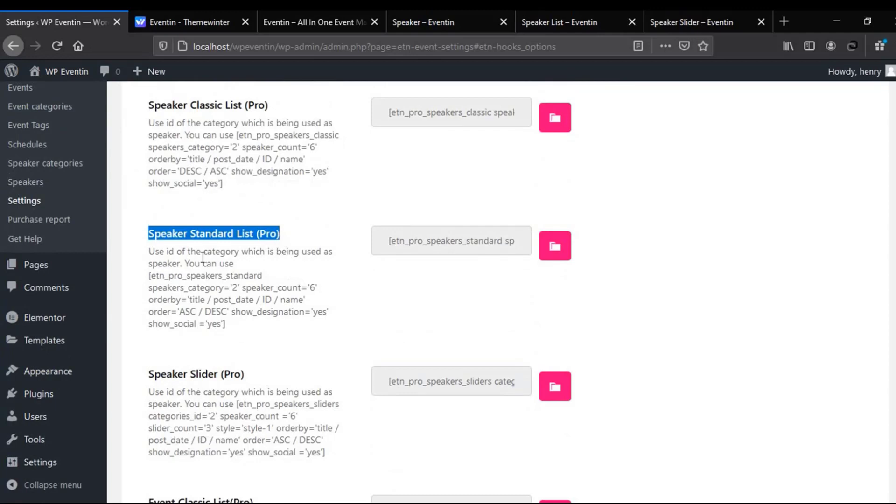
{"action": "left_click", "coordinate": [552, 253]}
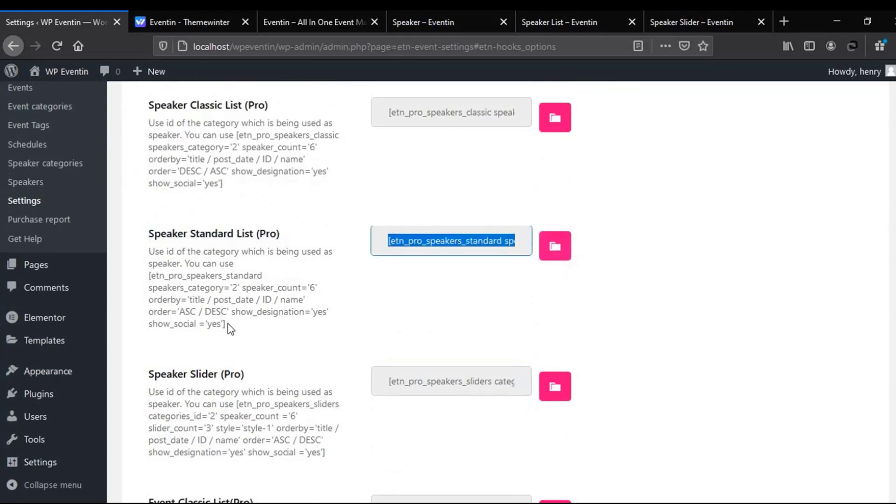
Re-check the Speaker Standard List description and the Organizer, Classic and Standard List (Pro) headings
{"action": "left_click_drag", "start_coordinate": [231, 326], "coordinate": [152, 257]}
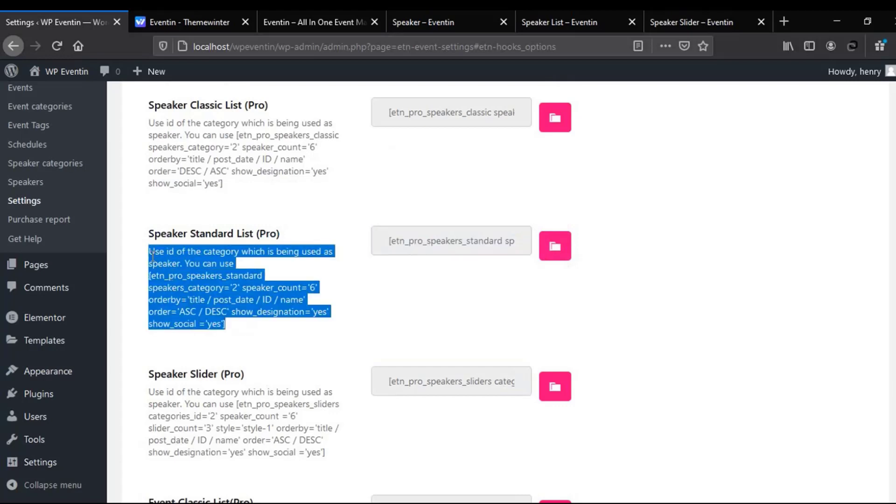
{"action": "scroll", "coordinate": [182, 272], "scroll_direction": "up", "scroll_amount": 2}
{"action": "left_click", "coordinate": [214, 238]}
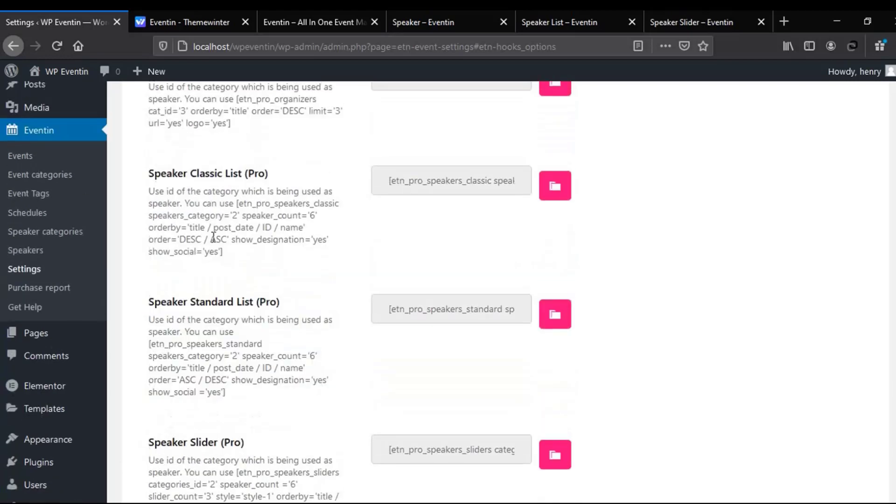
{"action": "scroll", "coordinate": [215, 242], "scroll_direction": "up", "scroll_amount": 5}
{"action": "left_click_drag", "start_coordinate": [147, 275], "coordinate": [260, 276]}
{"action": "scroll", "coordinate": [171, 260], "scroll_direction": "down", "scroll_amount": 3}
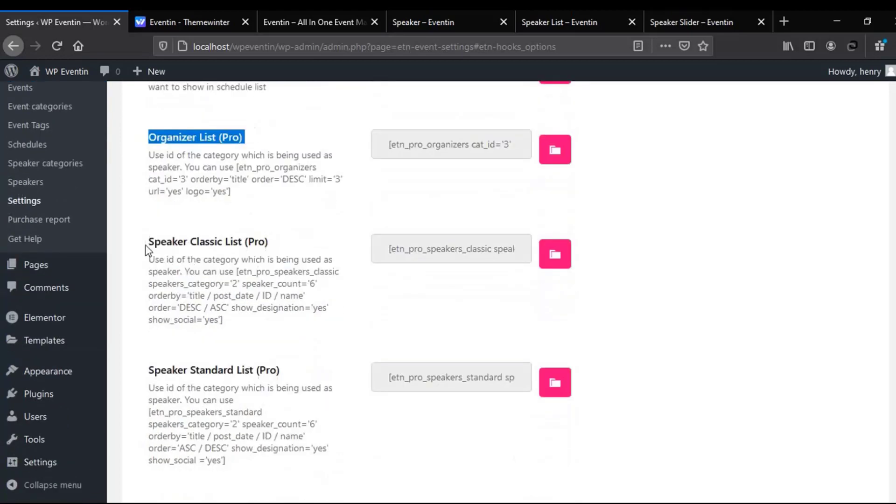
{"action": "left_click_drag", "start_coordinate": [146, 250], "coordinate": [275, 244]}
{"action": "left_click_drag", "start_coordinate": [148, 371], "coordinate": [284, 373]}
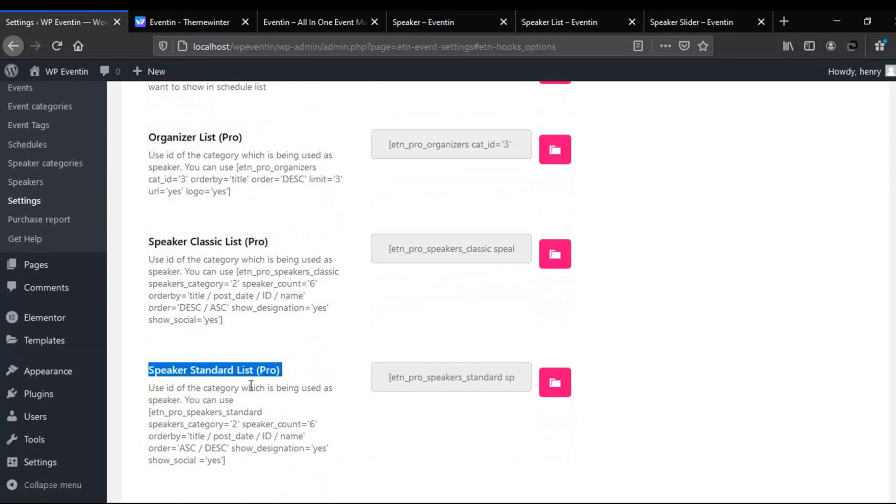
{"action": "left_click_drag", "start_coordinate": [143, 255], "coordinate": [270, 254]}
{"action": "left_click", "coordinate": [236, 277]}
{"action": "scroll", "coordinate": [238, 279], "scroll_direction": "up", "scroll_amount": 3}
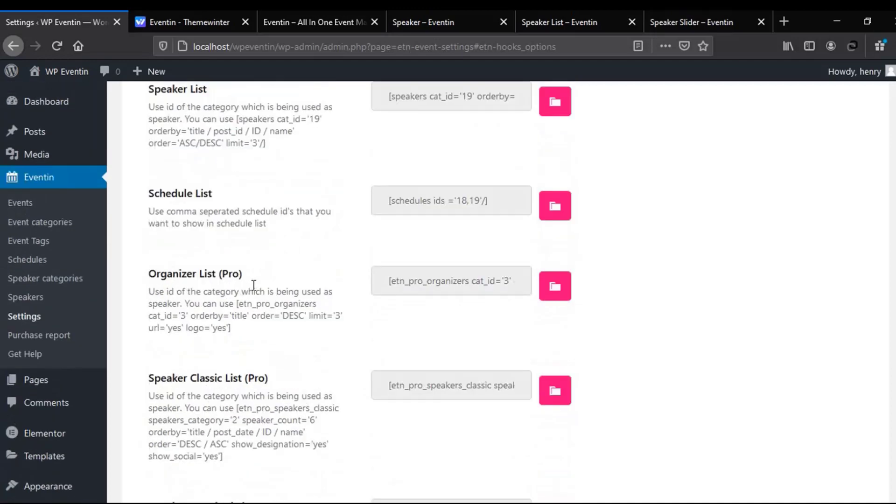
{"action": "scroll", "coordinate": [280, 348], "scroll_direction": "down", "scroll_amount": 2}
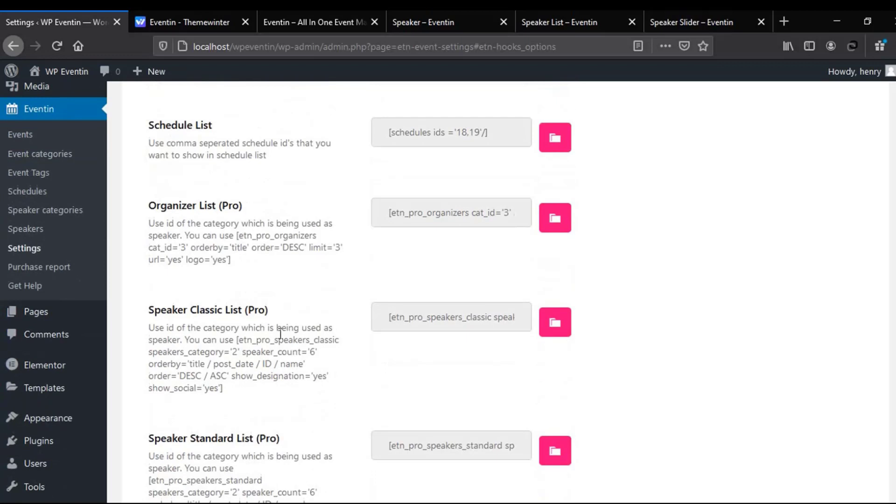
Start a new page in another tab and paste the Speaker Standard List shortcode into it
{"action": "mouse_move", "coordinate": [40, 314]}
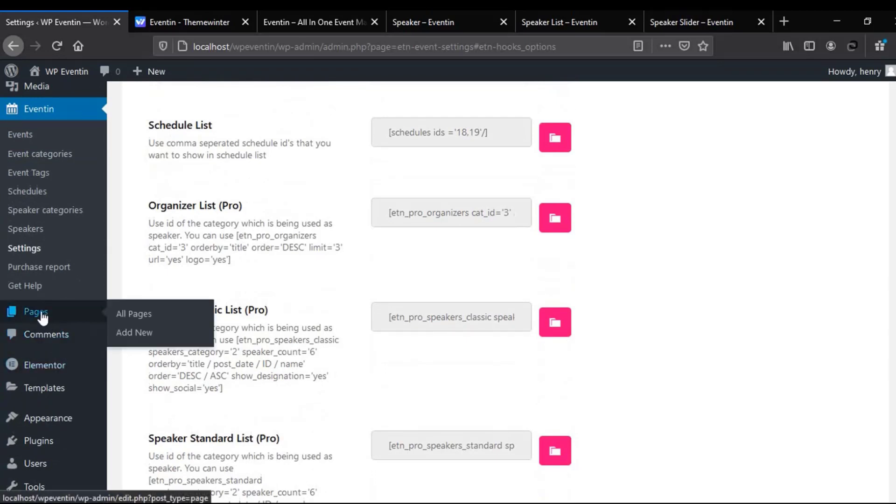
{"action": "right_click", "coordinate": [129, 335]}
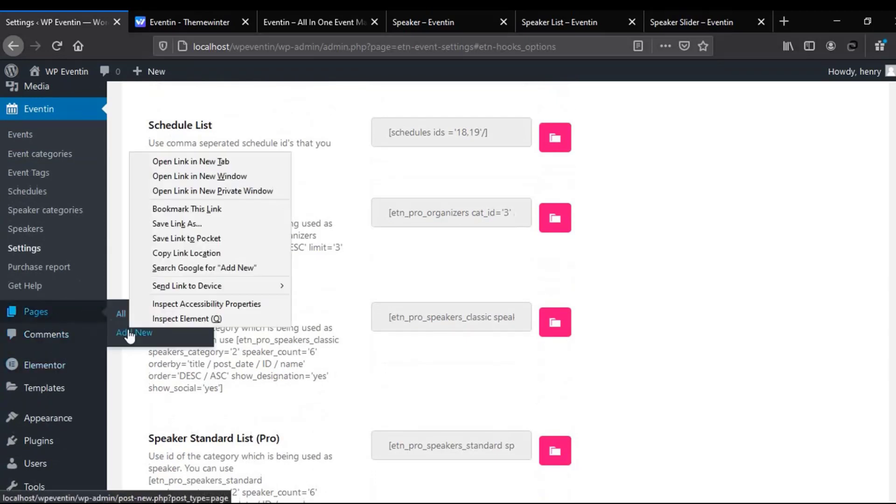
{"action": "left_click", "coordinate": [171, 157]}
{"action": "left_click", "coordinate": [154, 22]}
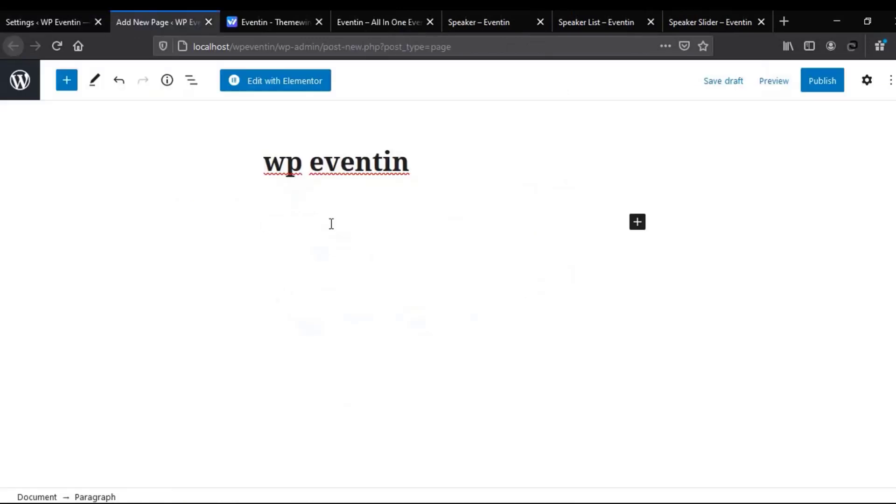
{"action": "right_click", "coordinate": [331, 224]}
{"action": "left_click", "coordinate": [368, 283]}
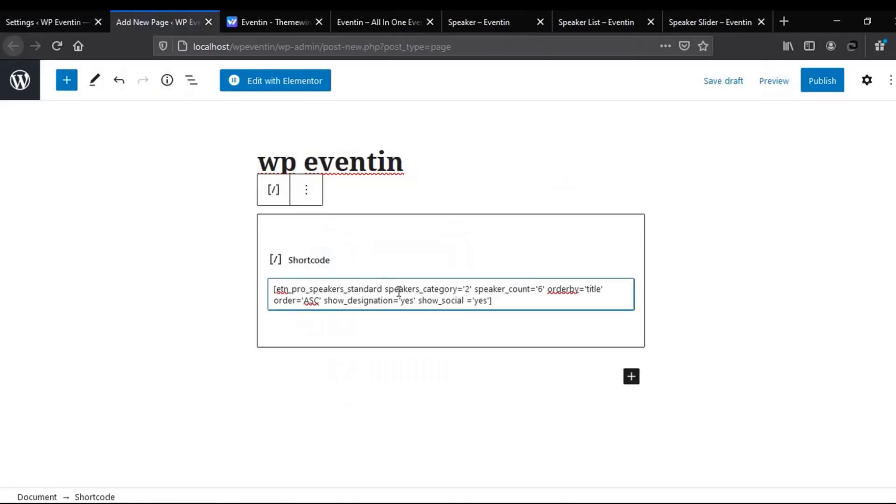
Inspect the shortcode's speakers_category parameter, then go back to the Eventin settings
{"action": "left_click_drag", "start_coordinate": [385, 289], "coordinate": [465, 292]}
{"action": "left_click", "coordinate": [471, 290]}
{"action": "left_click", "coordinate": [34, 23]}
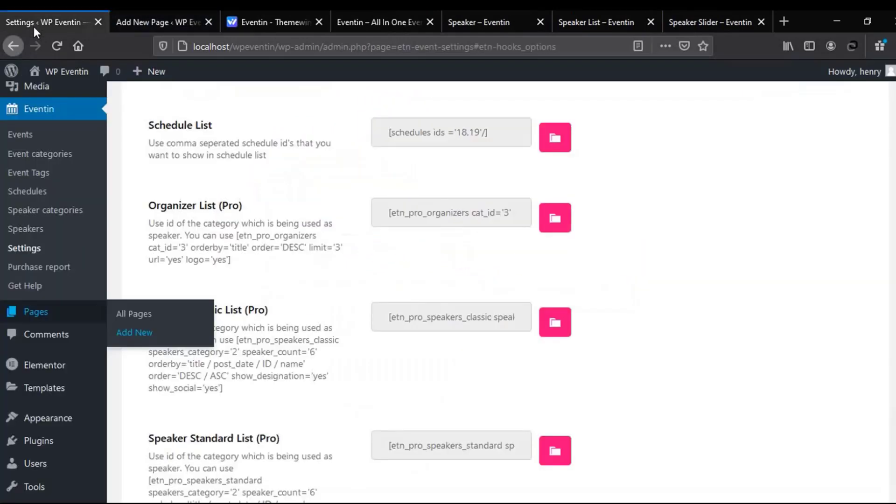
Copy the Speaker category's ID 3 from the speaker categories list
{"action": "left_click", "coordinate": [33, 212]}
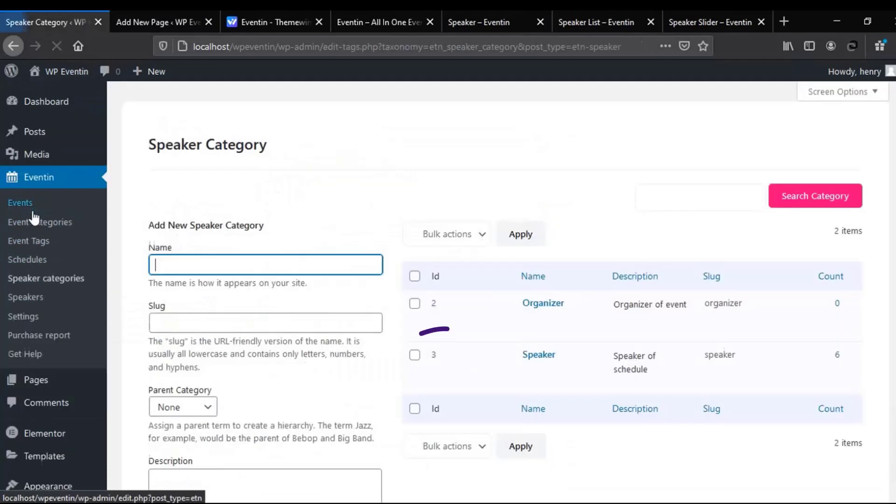
{"action": "left_click", "coordinate": [444, 359]}
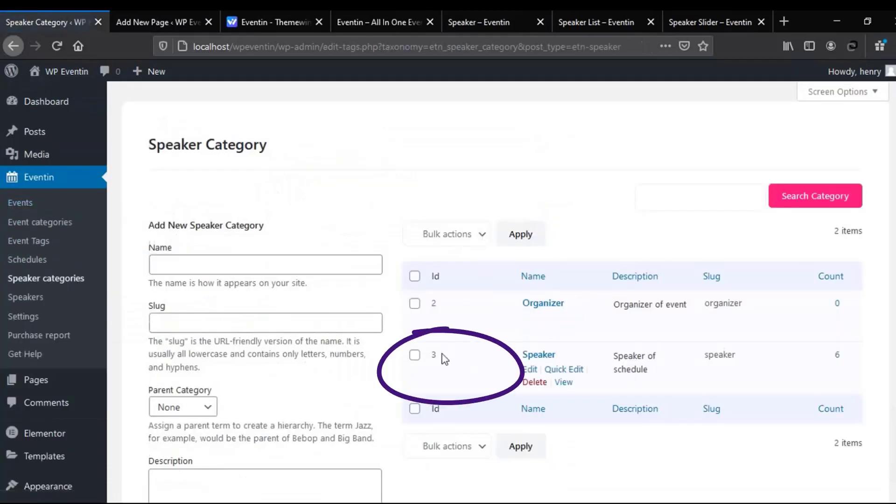
{"action": "right_click", "coordinate": [448, 358]}
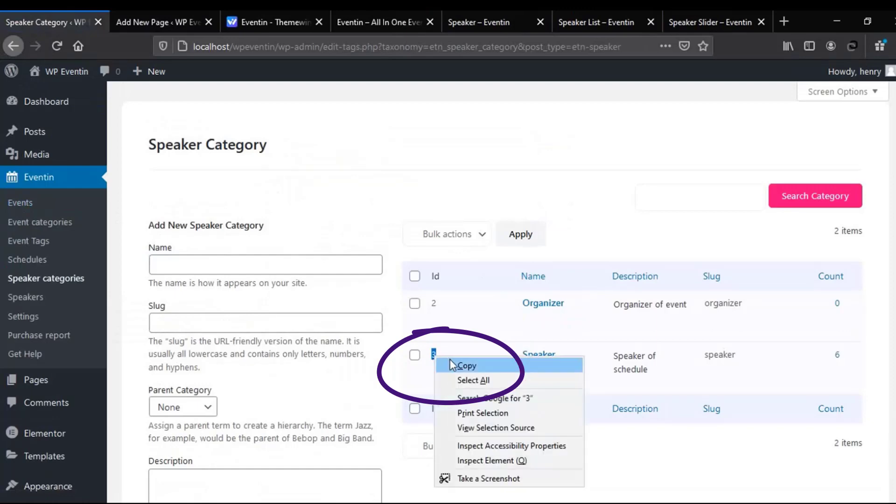
{"action": "left_click", "coordinate": [450, 360]}
On the new page, select the speaker_count and show_designation values in the shortcode
{"action": "left_click", "coordinate": [128, 24]}
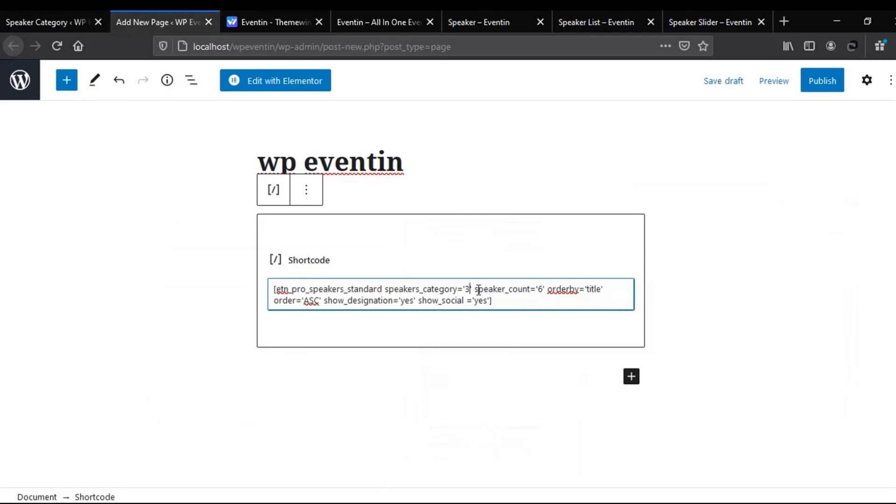
{"action": "double_click", "coordinate": [481, 289]}
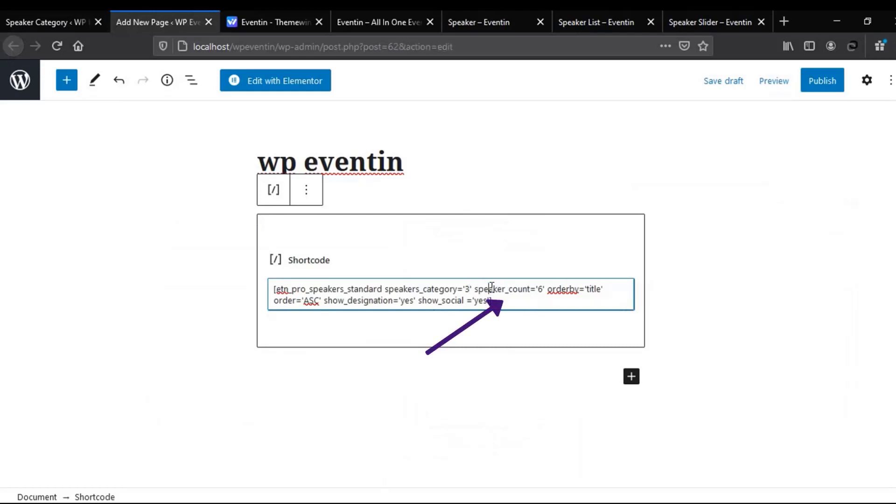
{"action": "double_click", "coordinate": [353, 299]}
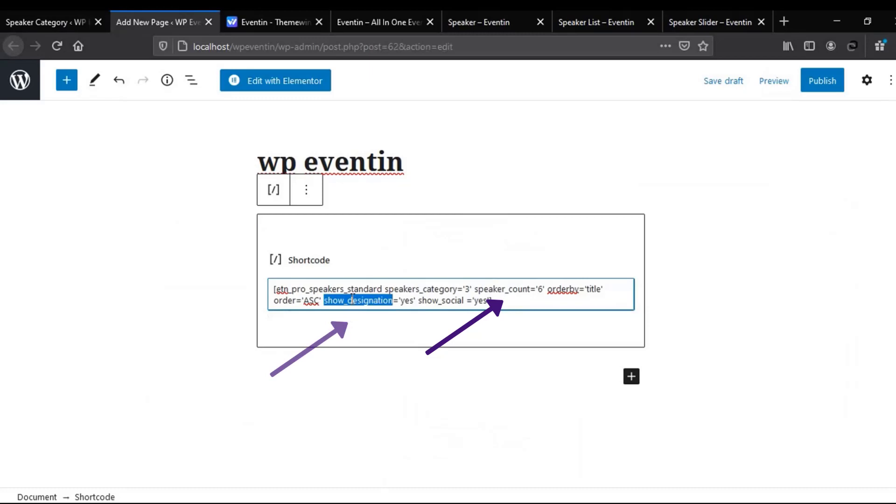
Publish the wp eventin page, view its six live speaker cards, and reopen it for editing
{"action": "left_click", "coordinate": [822, 84]}
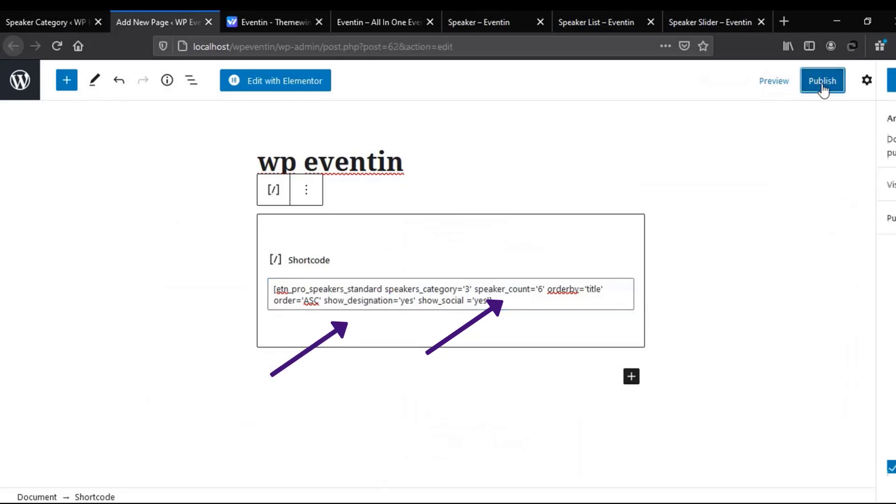
{"action": "left_click", "coordinate": [778, 91]}
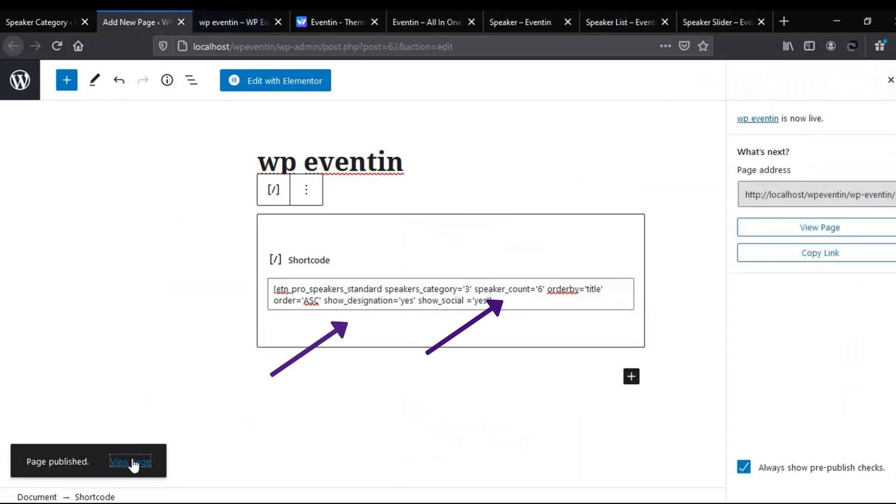
{"action": "left_click", "coordinate": [242, 22]}
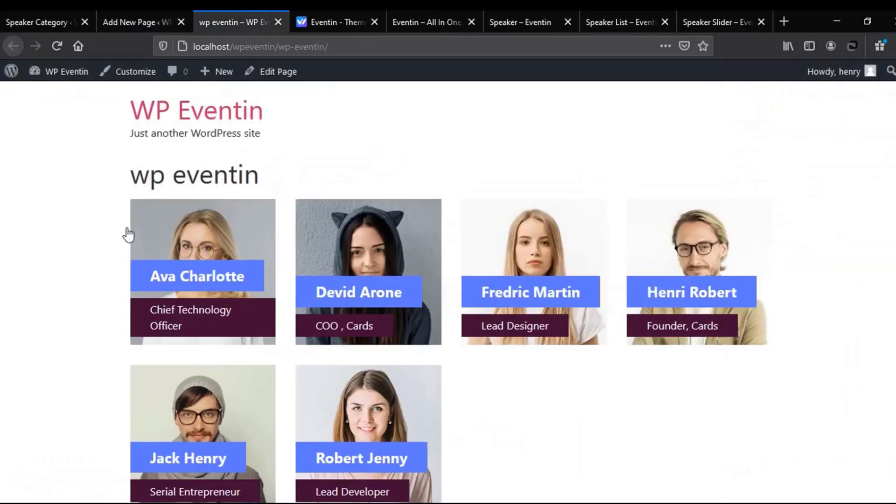
{"action": "mouse_move", "coordinate": [721, 247]}
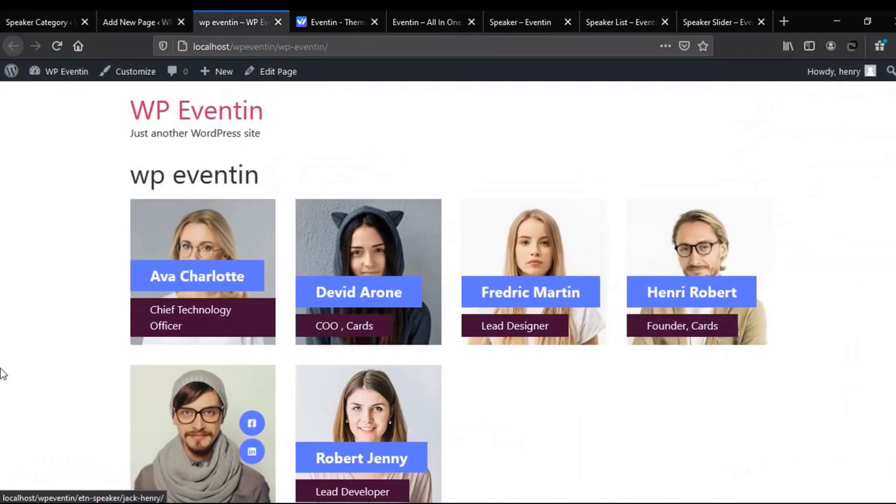
{"action": "left_click", "coordinate": [285, 75]}
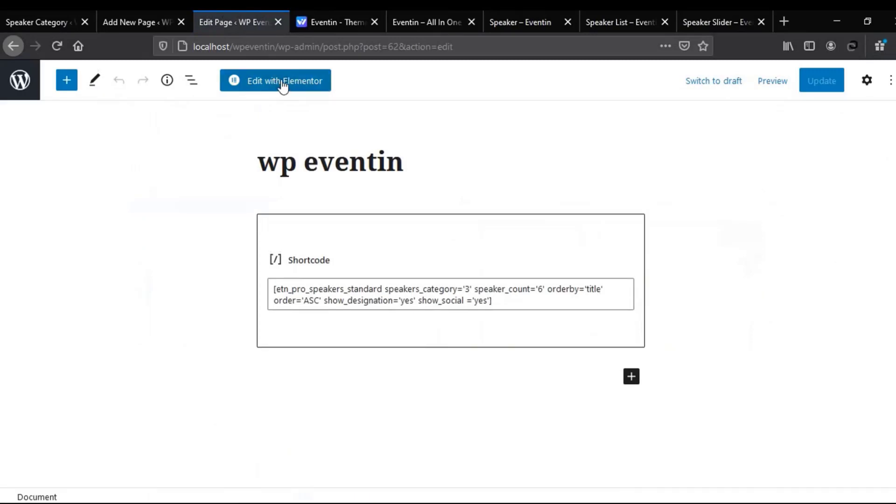
Open the page in Elementor and place the Eventin speaker Pro widget below the existing grid
{"action": "left_click", "coordinate": [282, 86]}
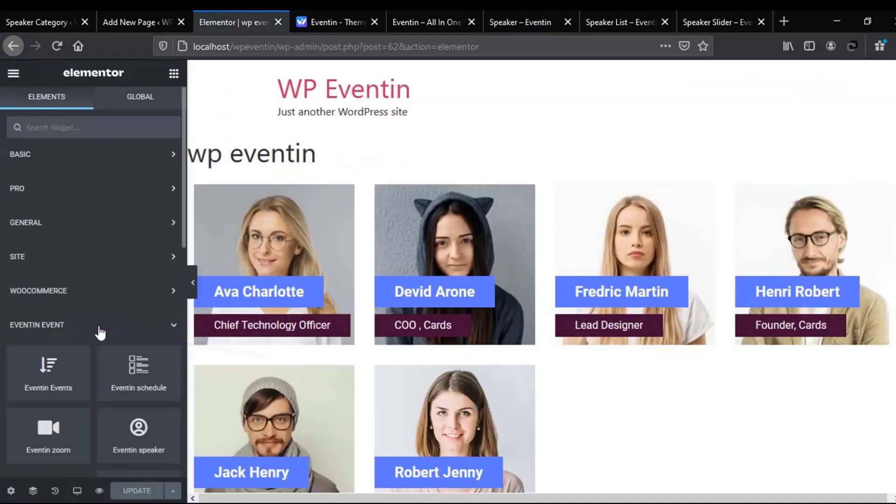
{"action": "scroll", "coordinate": [112, 254], "scroll_direction": "down", "scroll_amount": 4}
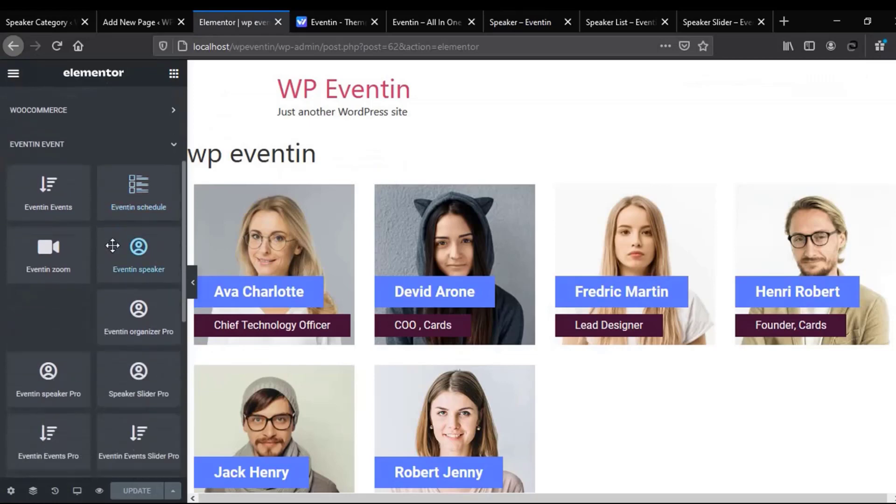
{"action": "scroll", "coordinate": [578, 266], "scroll_direction": "down", "scroll_amount": 5}
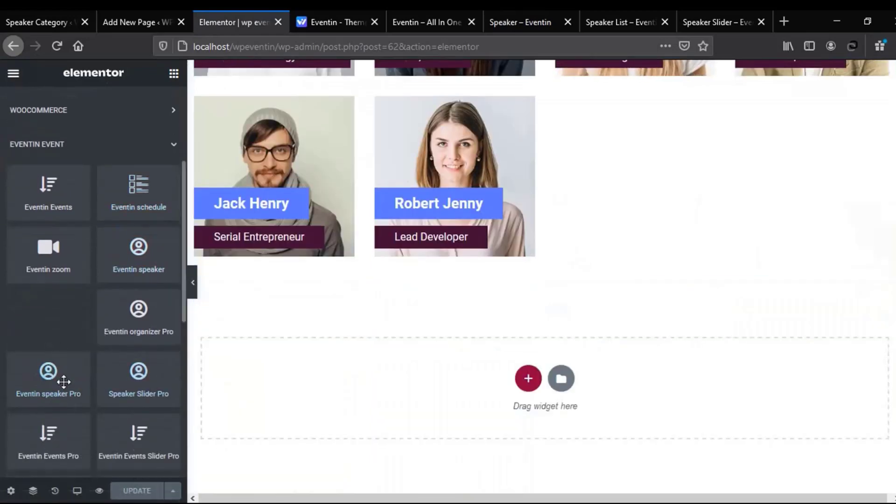
{"action": "left_click_drag", "start_coordinate": [30, 378], "coordinate": [484, 383]}
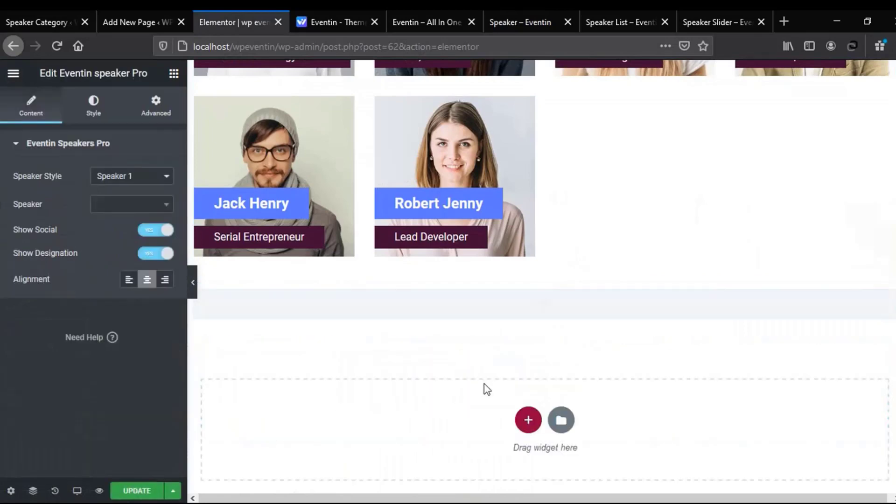
Set the widget's Speaker Style to Speaker 2 and save the page
{"action": "left_click", "coordinate": [132, 179]}
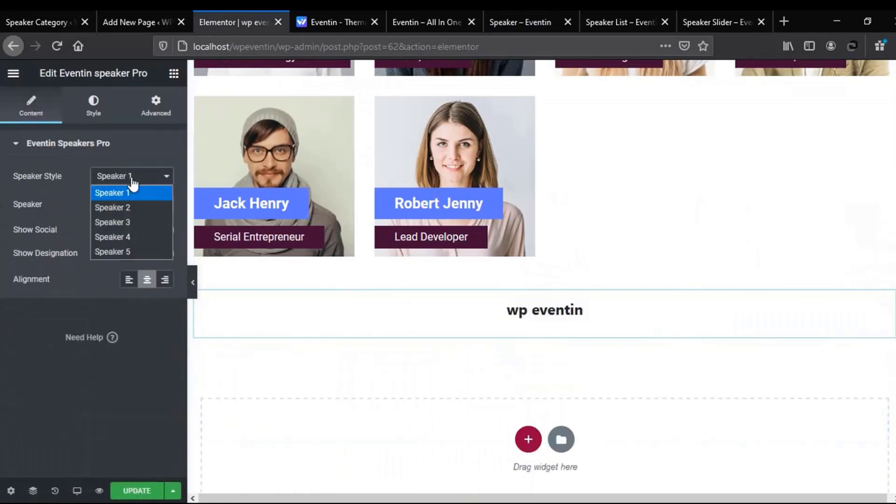
{"action": "left_click", "coordinate": [128, 206]}
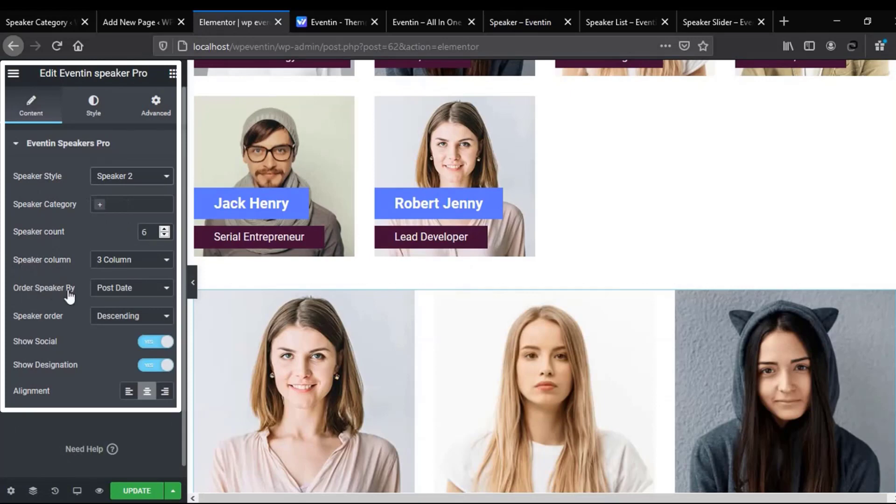
{"action": "scroll", "coordinate": [326, 280], "scroll_direction": "down", "scroll_amount": 5}
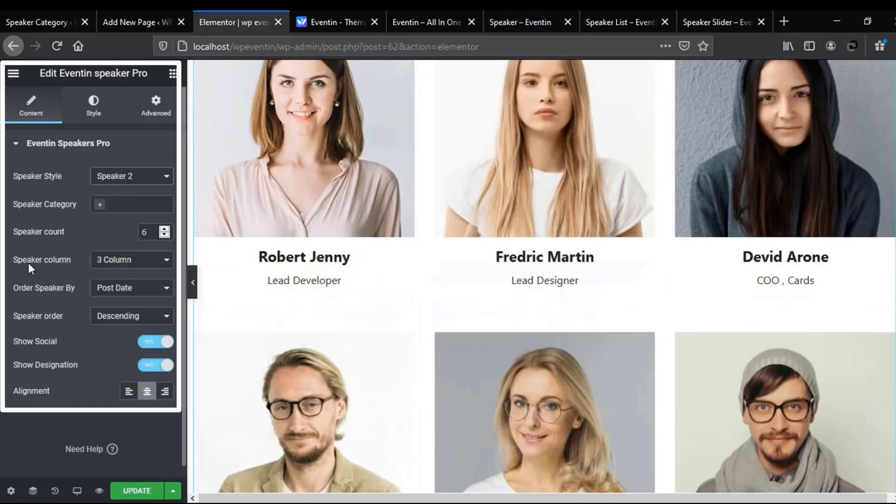
{"action": "scroll", "coordinate": [28, 263], "scroll_direction": "down", "scroll_amount": 1}
{"action": "left_click", "coordinate": [126, 492]}
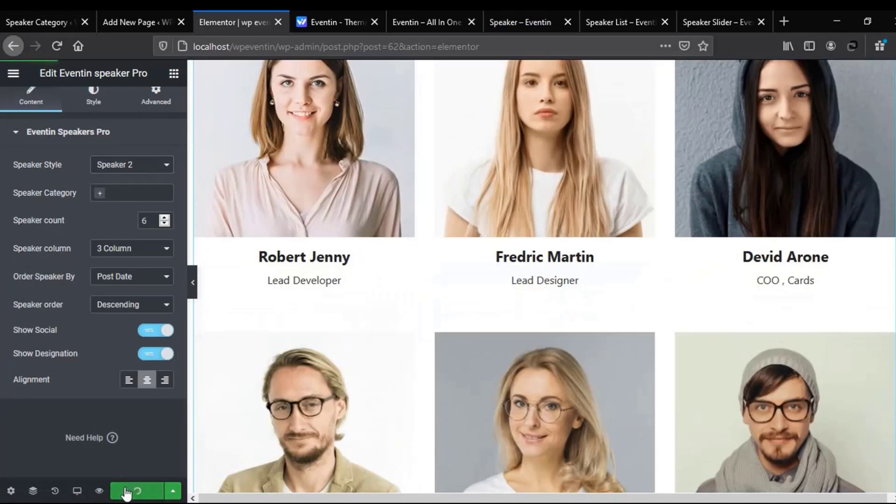
Preview the three-column speaker grid in a new tab, then switch to the Speaker Category list
{"action": "left_click", "coordinate": [99, 492]}
{"action": "scroll", "coordinate": [132, 279], "scroll_direction": "down", "scroll_amount": 4}
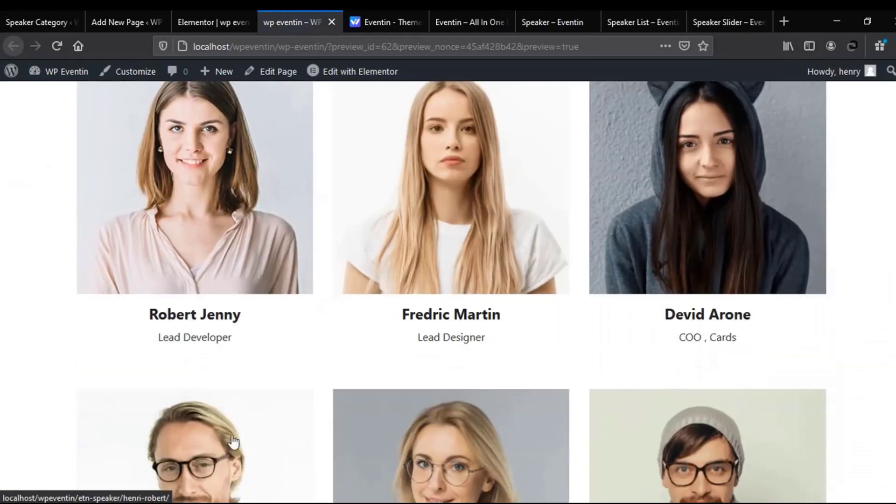
{"action": "scroll", "coordinate": [214, 400], "scroll_direction": "down", "scroll_amount": 3}
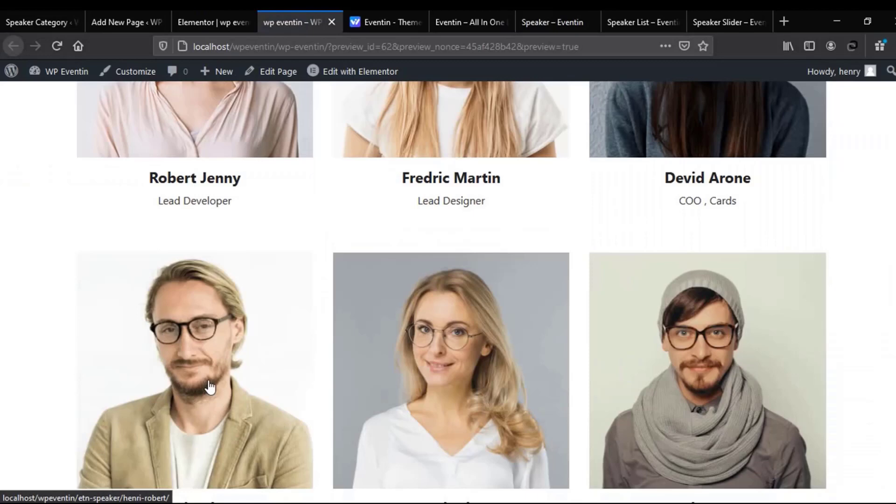
{"action": "left_click", "coordinate": [49, 22]}
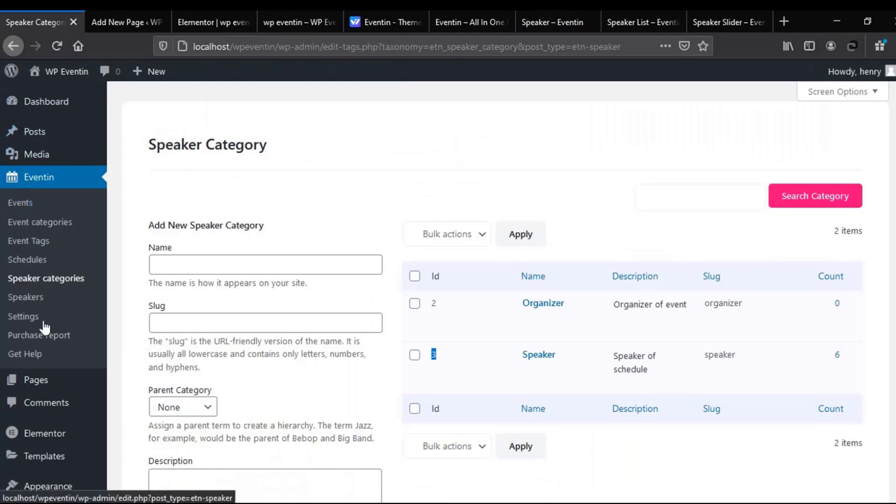
Start a new page and insert the Speaker List block found by searching 'spea'
{"action": "left_click", "coordinate": [135, 403]}
{"action": "type", "text": "speaker"}
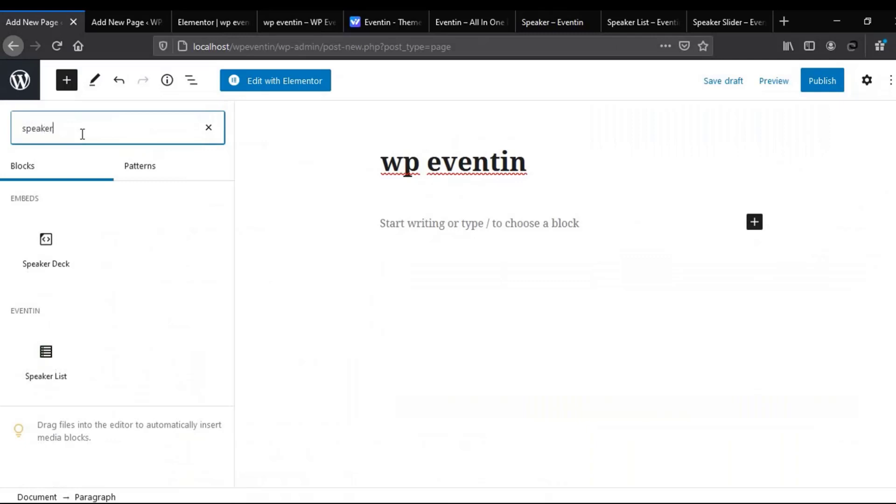
{"action": "left_click", "coordinate": [46, 365]}
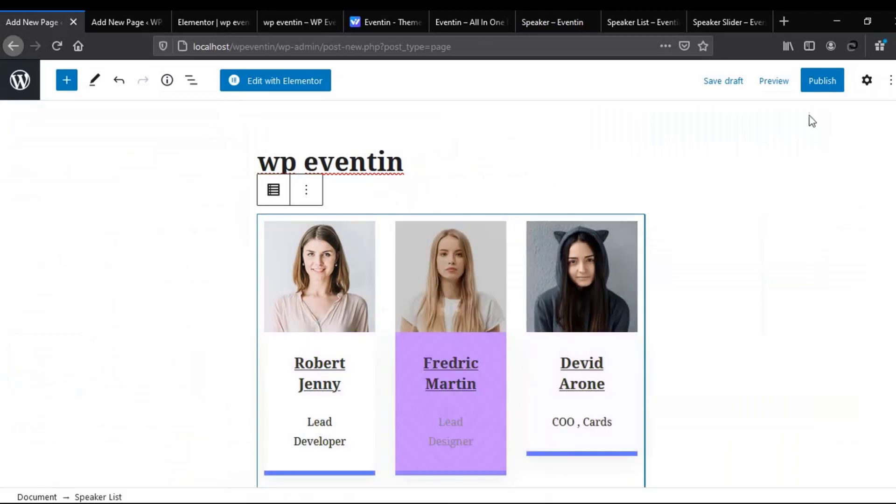
Set the Speaker List block to Style 2, count 23 and 3 columns
{"action": "left_click", "coordinate": [867, 84]}
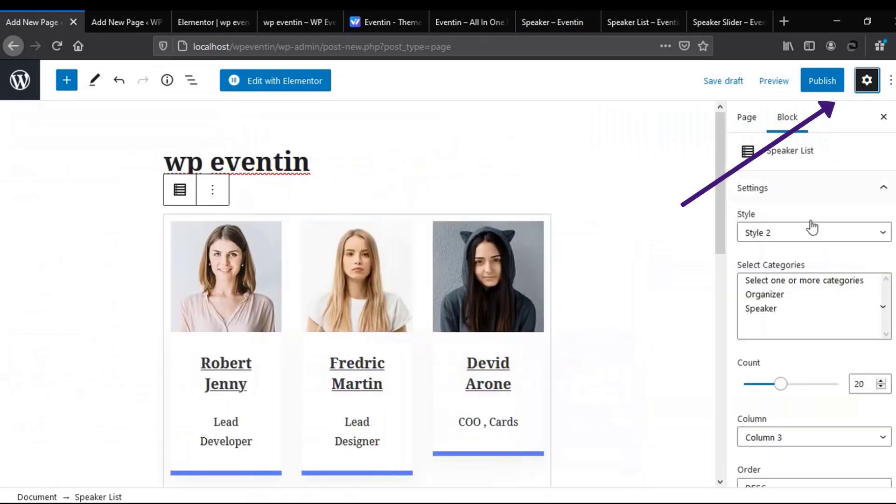
{"action": "left_click", "coordinate": [800, 238]}
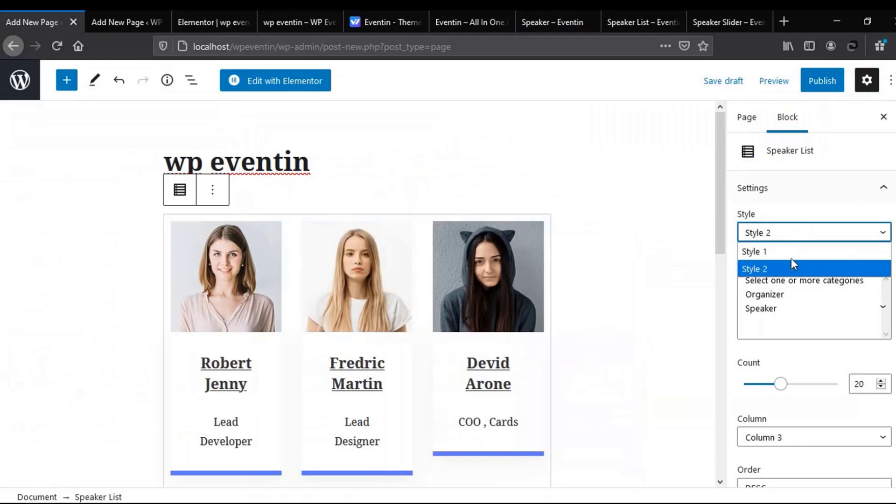
{"action": "left_click", "coordinate": [732, 219]}
{"action": "scroll", "coordinate": [794, 304], "scroll_direction": "down", "scroll_amount": 2}
{"action": "left_click_drag", "start_coordinate": [781, 318], "coordinate": [792, 324]}
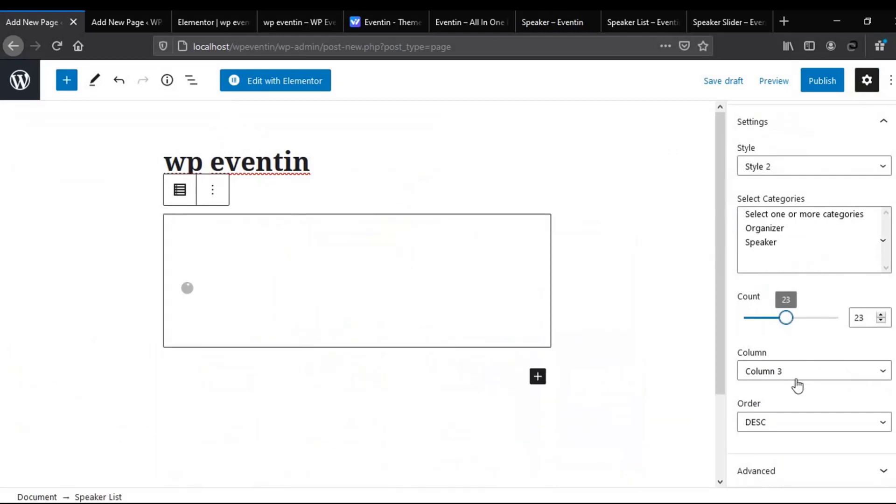
{"action": "left_click", "coordinate": [800, 376]}
{"action": "left_click", "coordinate": [801, 376]}
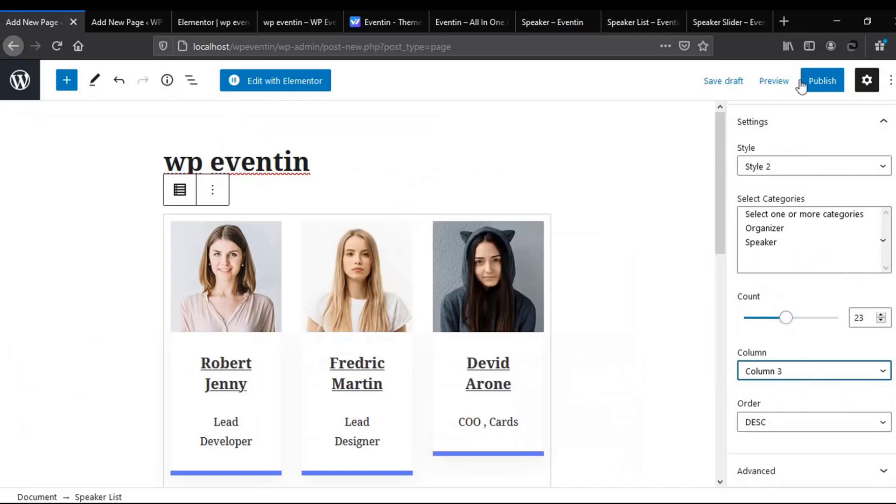
Publish the Speaker List page and scroll through its live three-column speaker cards in a new tab
{"action": "left_click", "coordinate": [818, 82]}
{"action": "left_click", "coordinate": [818, 85]}
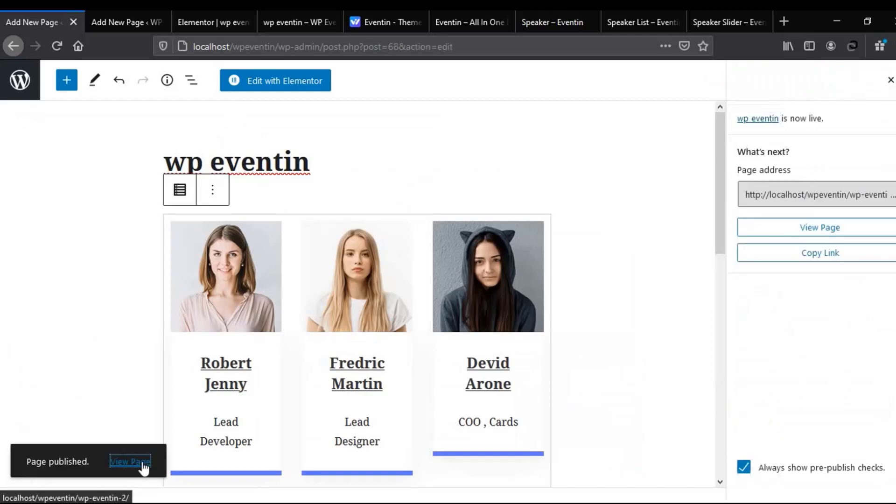
{"action": "middle_click", "coordinate": [140, 462]}
{"action": "left_click", "coordinate": [116, 22]}
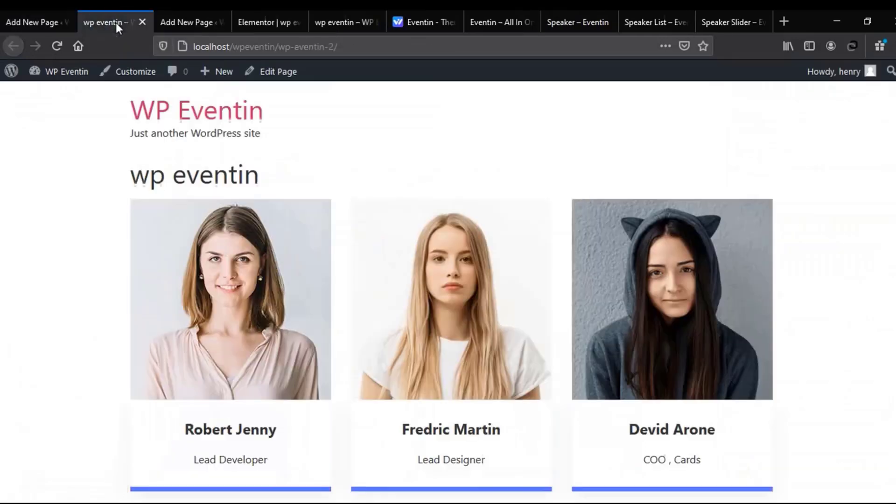
{"action": "scroll", "coordinate": [232, 282], "scroll_direction": "down", "scroll_amount": 6}
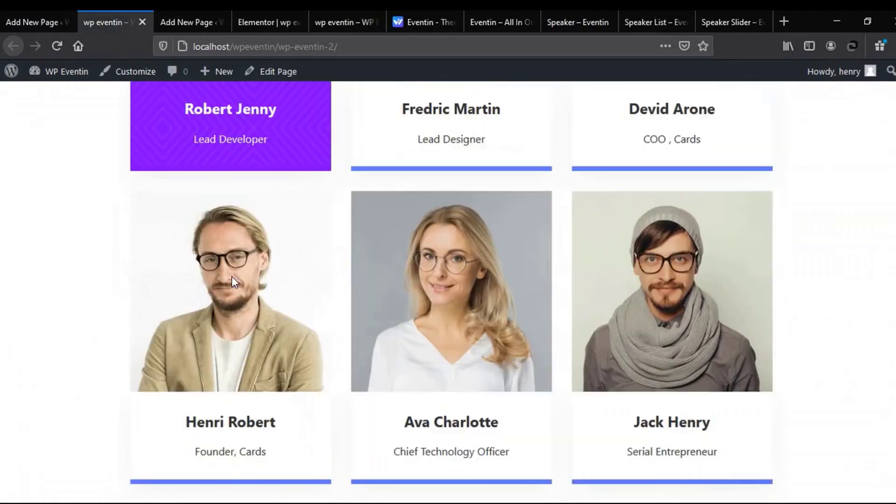